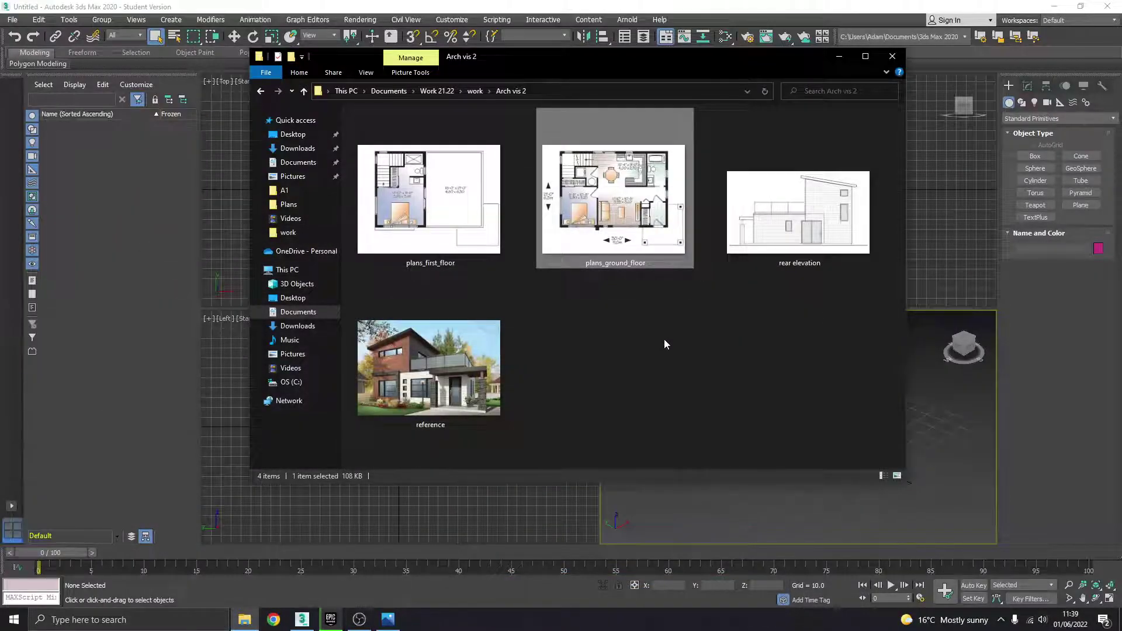
- Examine the plans_ground_floor and reference images from the Arch vis 2 folder, then close the image viewer
{"action": "left_click", "coordinate": [665, 340]}
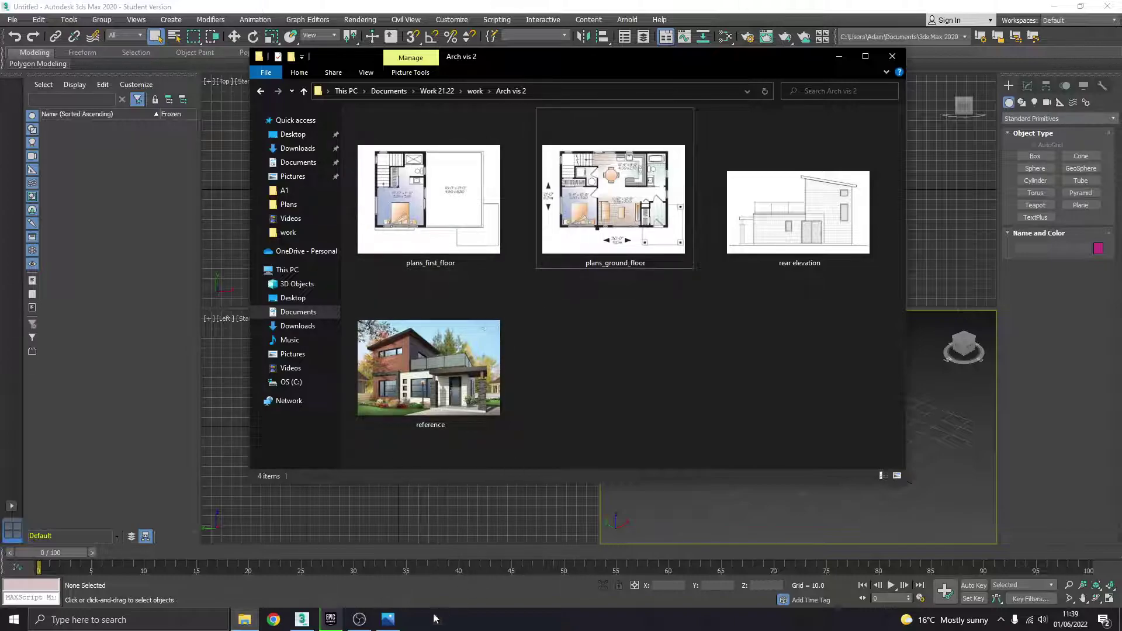
{"action": "double_click", "coordinate": [614, 199]}
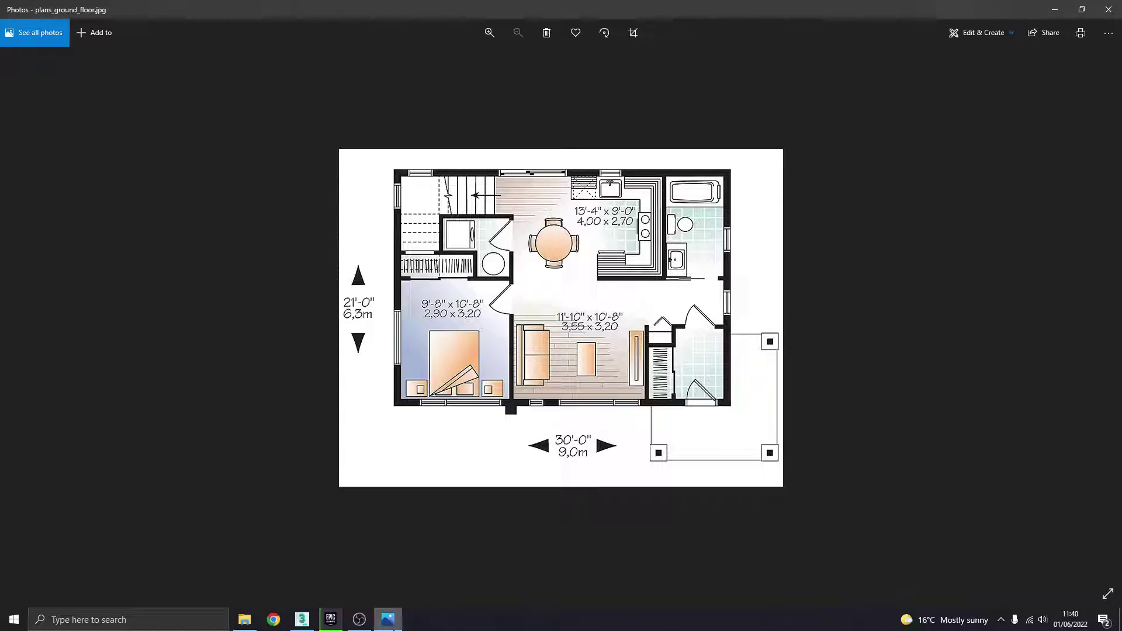
{"action": "left_click", "coordinate": [388, 619]}
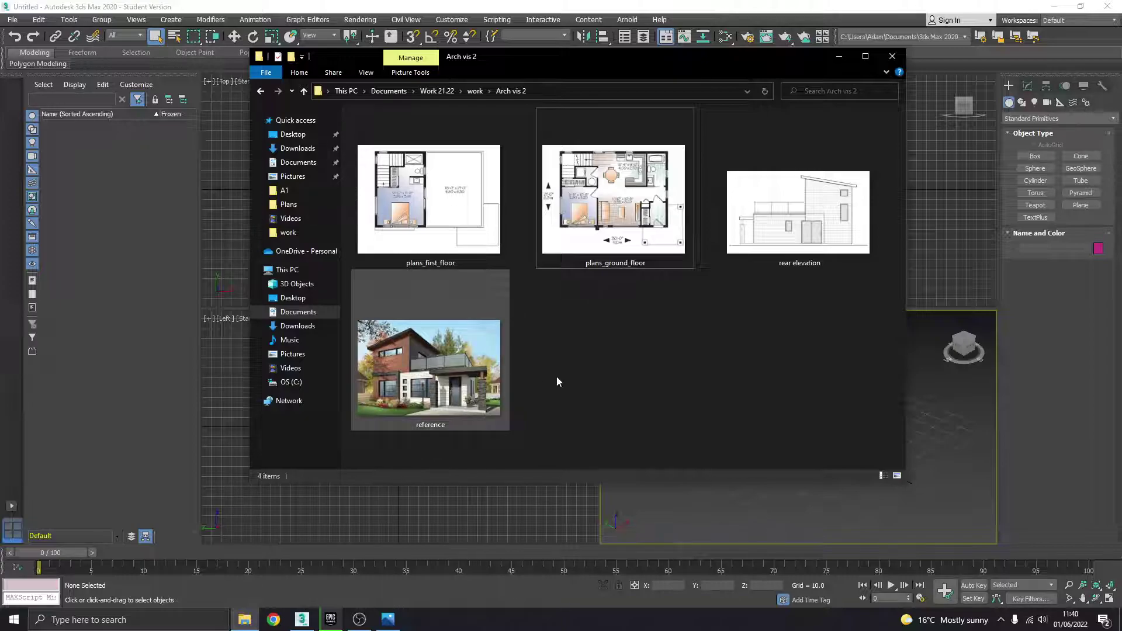
{"action": "double_click", "coordinate": [430, 392]}
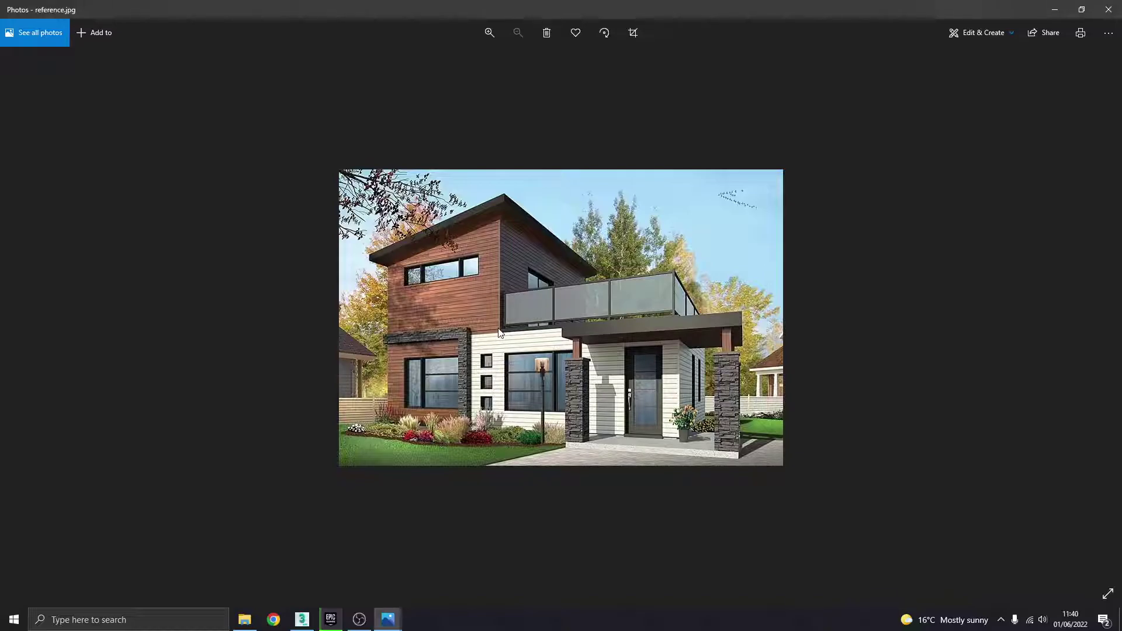
{"action": "left_click", "coordinate": [1109, 9]}
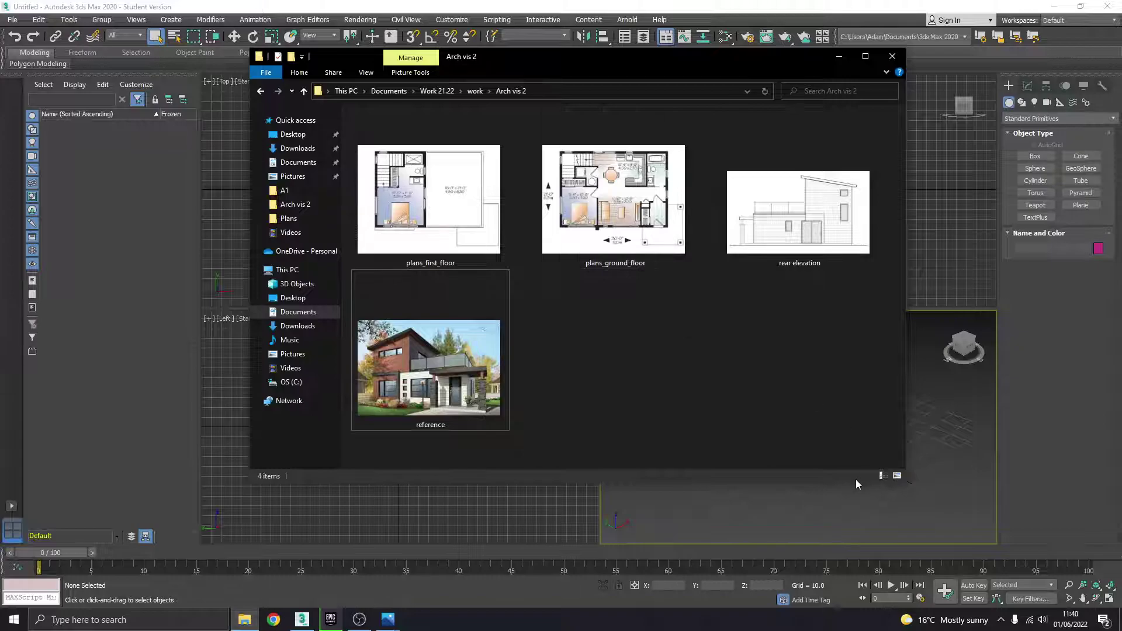
- Switch to 3ds Max, maximize the Perspective viewport and create a plane about 80 by 125 units over the grid centre
{"action": "left_click", "coordinate": [875, 507]}
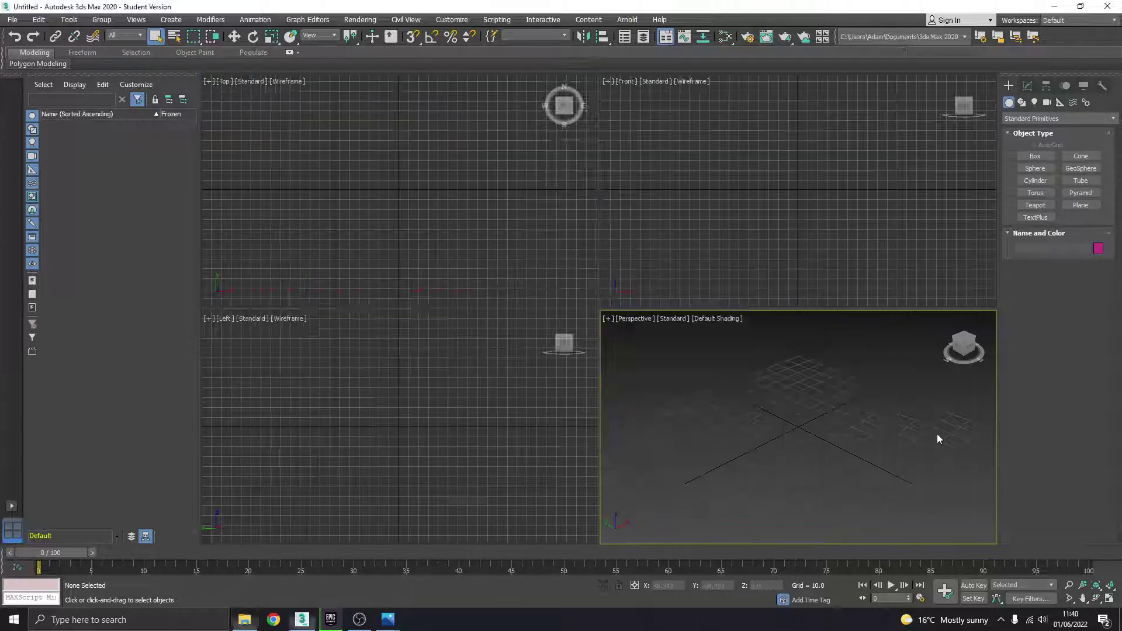
{"action": "left_click", "coordinate": [1108, 599]}
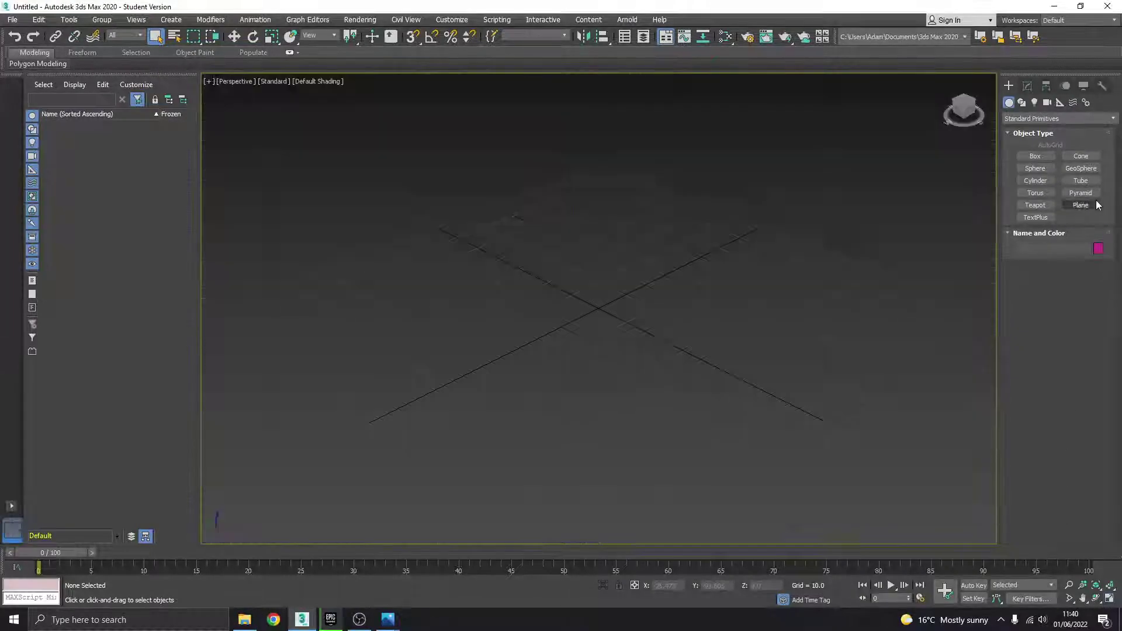
{"action": "left_click", "coordinate": [1080, 204]}
{"action": "left_click_drag", "start_coordinate": [589, 434], "coordinate": [518, 549]}
{"action": "scroll", "coordinate": [605, 435], "scroll_direction": "down", "scroll_amount": 3}
{"action": "right_click", "coordinate": [681, 394]}
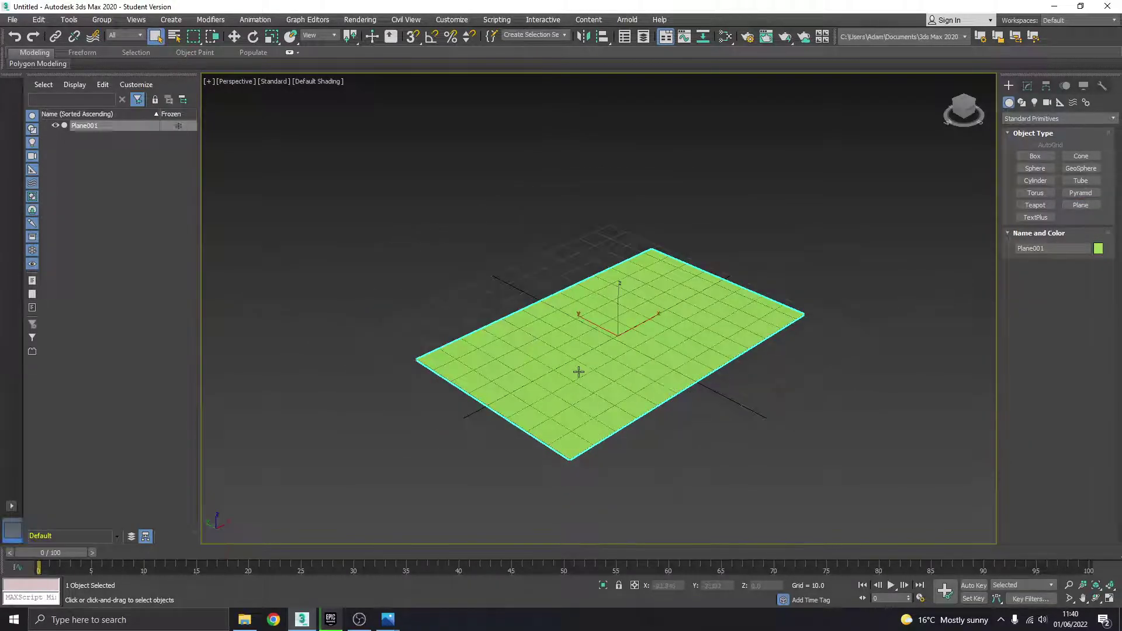
{"action": "middle_click_drag", "start_coordinate": [576, 370], "coordinate": [444, 187], "text": "alt"}
{"action": "left_click", "coordinate": [234, 37]}
- Look up the pixel dimensions of the plans_ground_floor image in its file properties and return to 3ds Max
{"action": "left_click", "coordinate": [246, 621]}
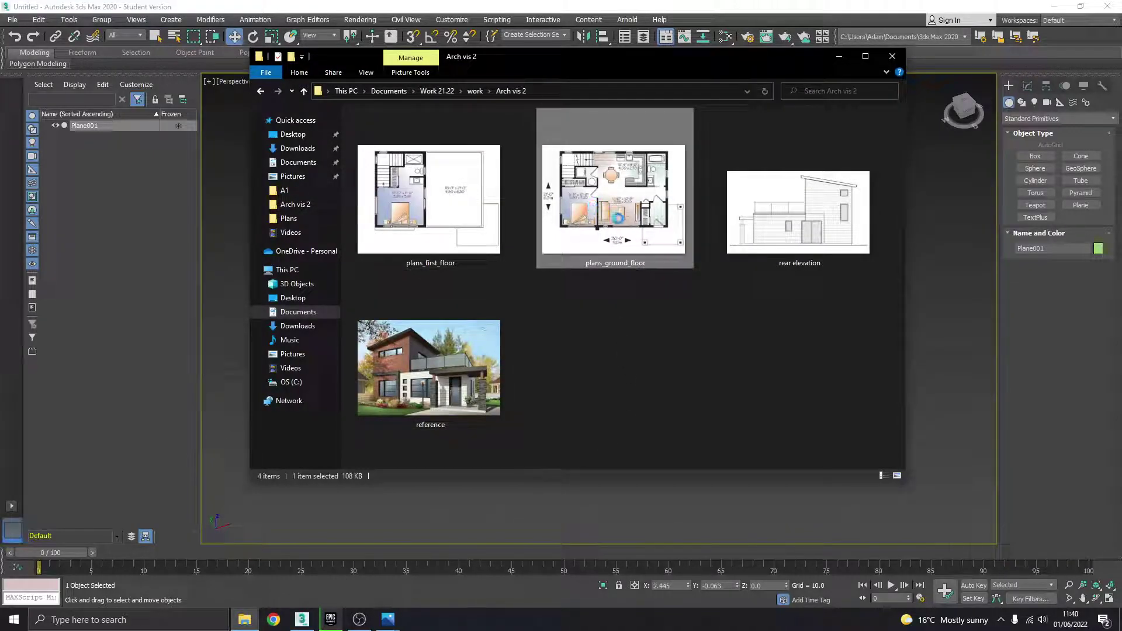
{"action": "right_click", "coordinate": [594, 209]}
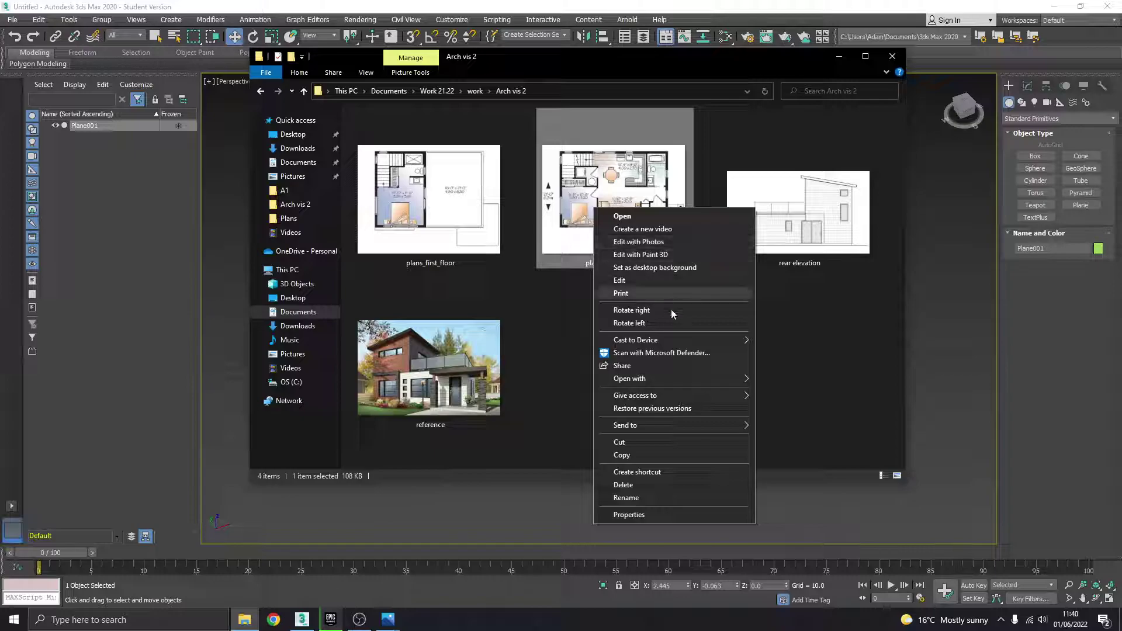
{"action": "left_click", "coordinate": [650, 514]}
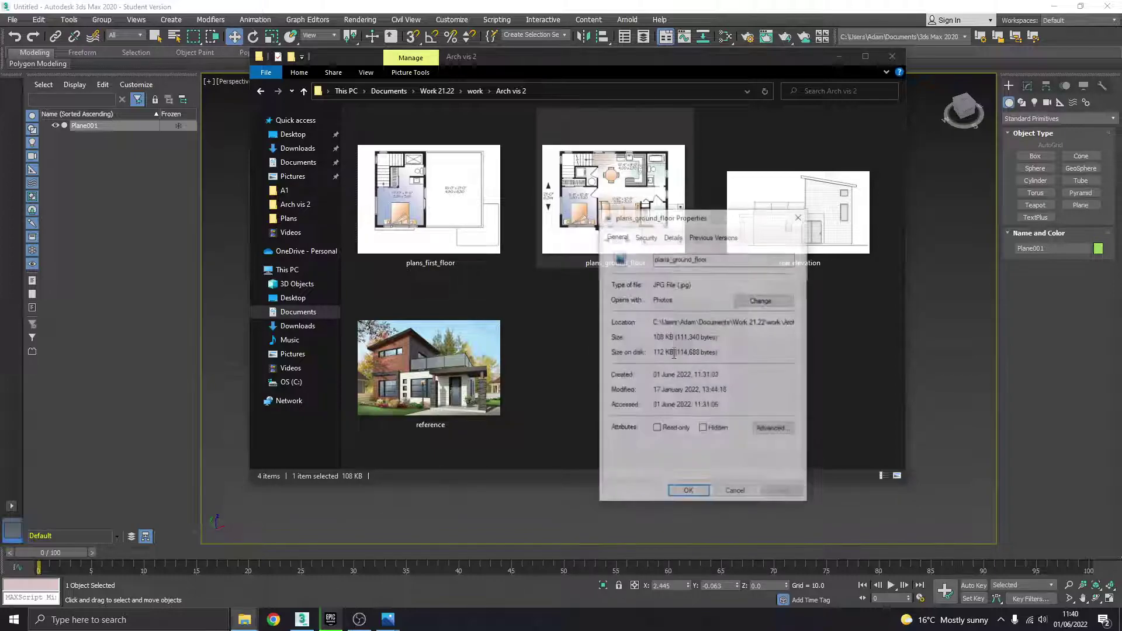
{"action": "left_click_drag", "start_coordinate": [694, 220], "coordinate": [665, 169]}
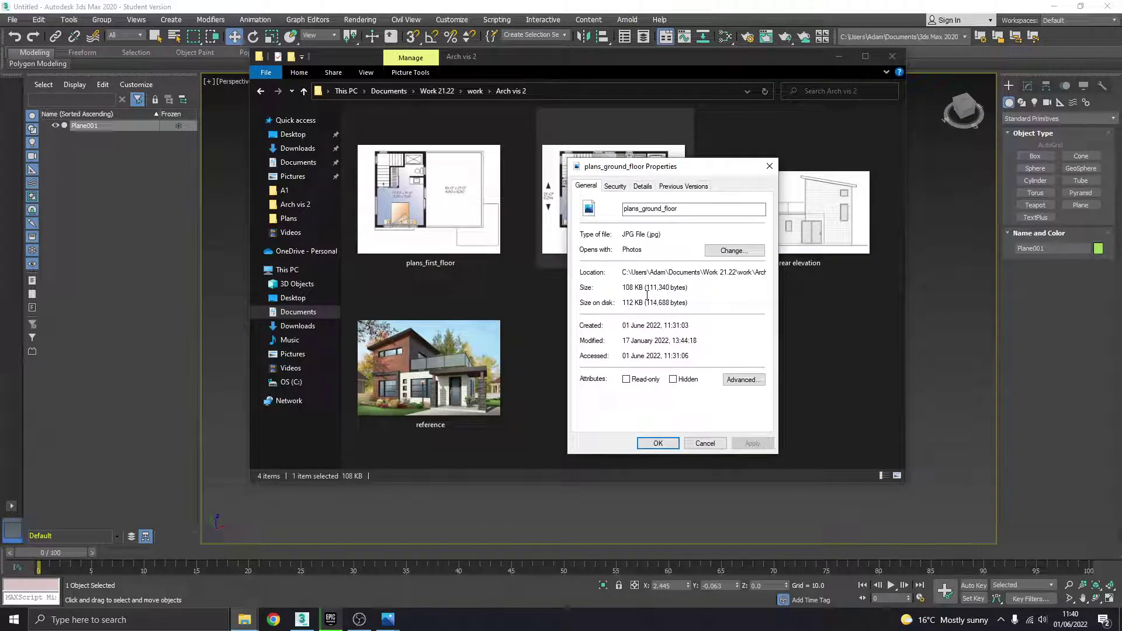
{"action": "left_click", "coordinate": [642, 187]}
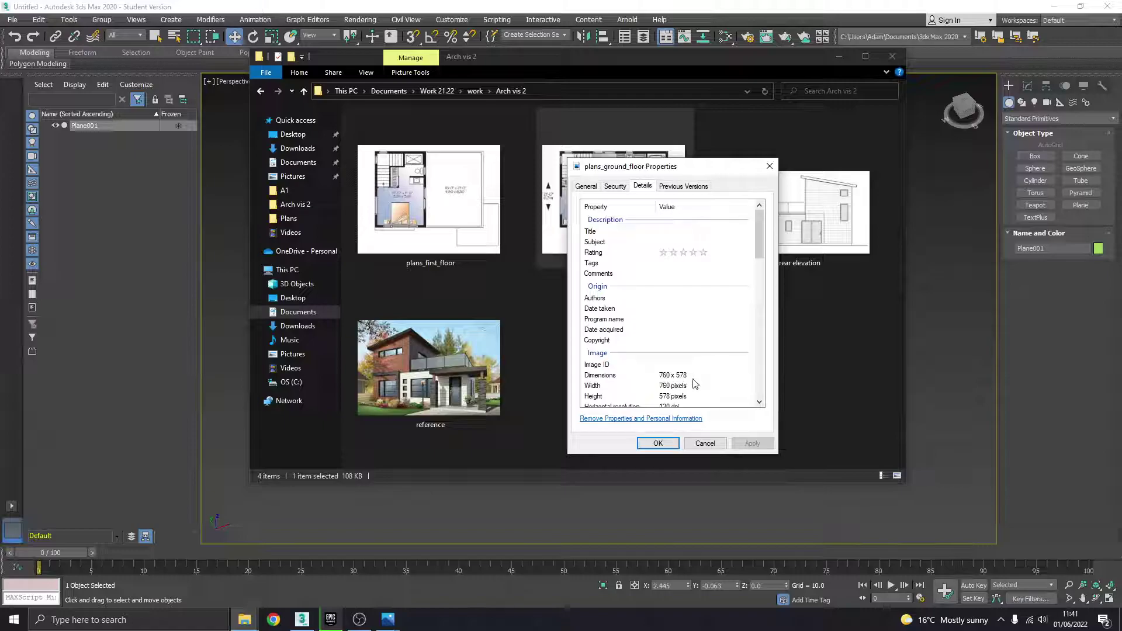
{"action": "left_click", "coordinate": [930, 319]}
{"action": "left_click", "coordinate": [572, 292]}
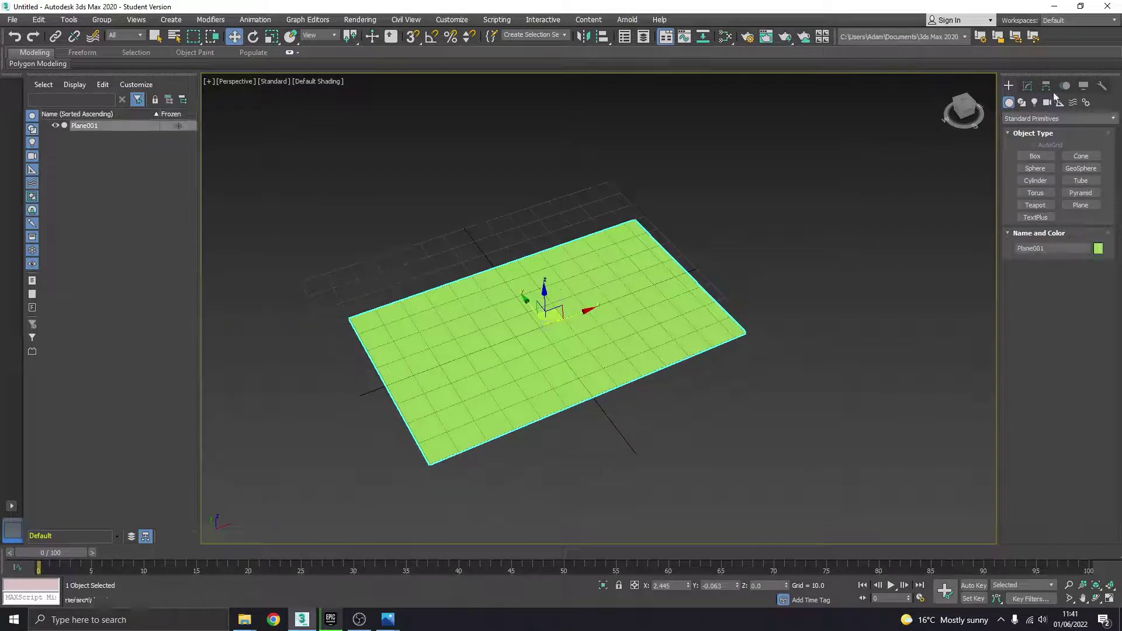
- Set the plane's length to 760 and its width to 578
{"action": "left_click", "coordinate": [1027, 87]}
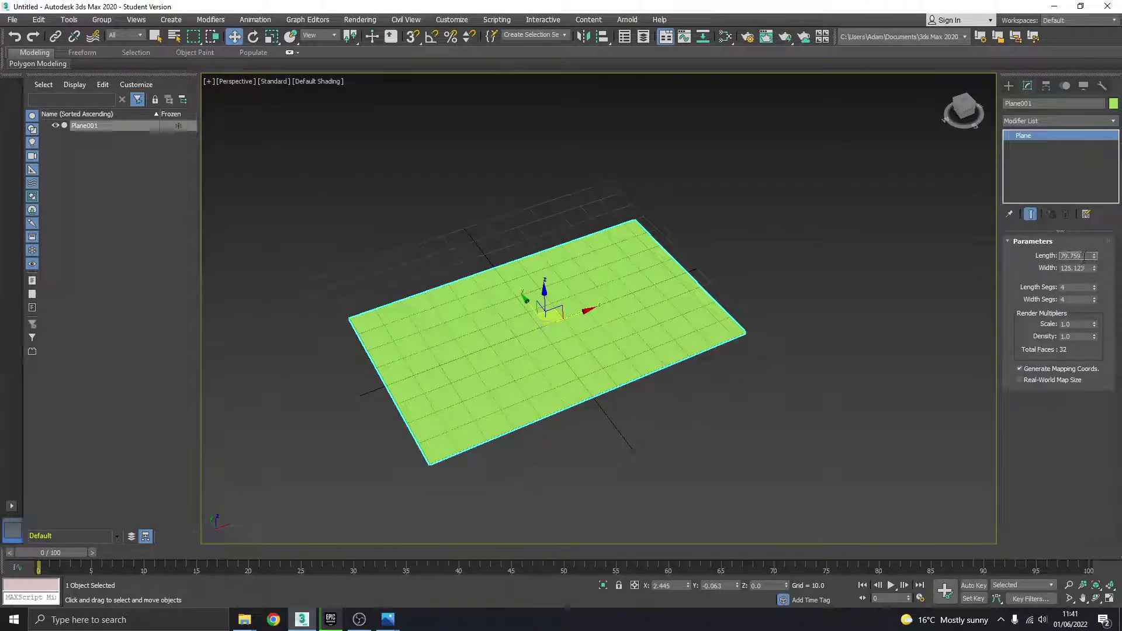
{"action": "type", "text": "760"}
{"action": "key", "text": "Return"}
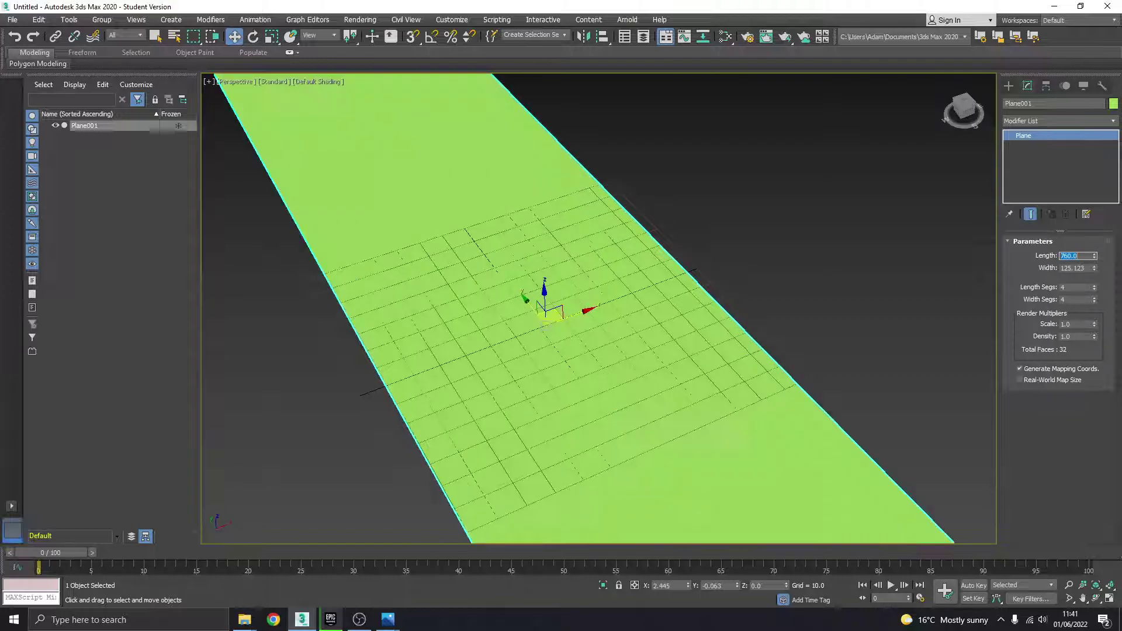
{"action": "left_click", "coordinate": [1085, 268]}
{"action": "type", "text": "578"}
{"action": "key", "text": "Return"}
- Open the Slate Material Editor with the plane selected
{"action": "scroll", "coordinate": [565, 354], "scroll_direction": "down", "scroll_amount": 5}
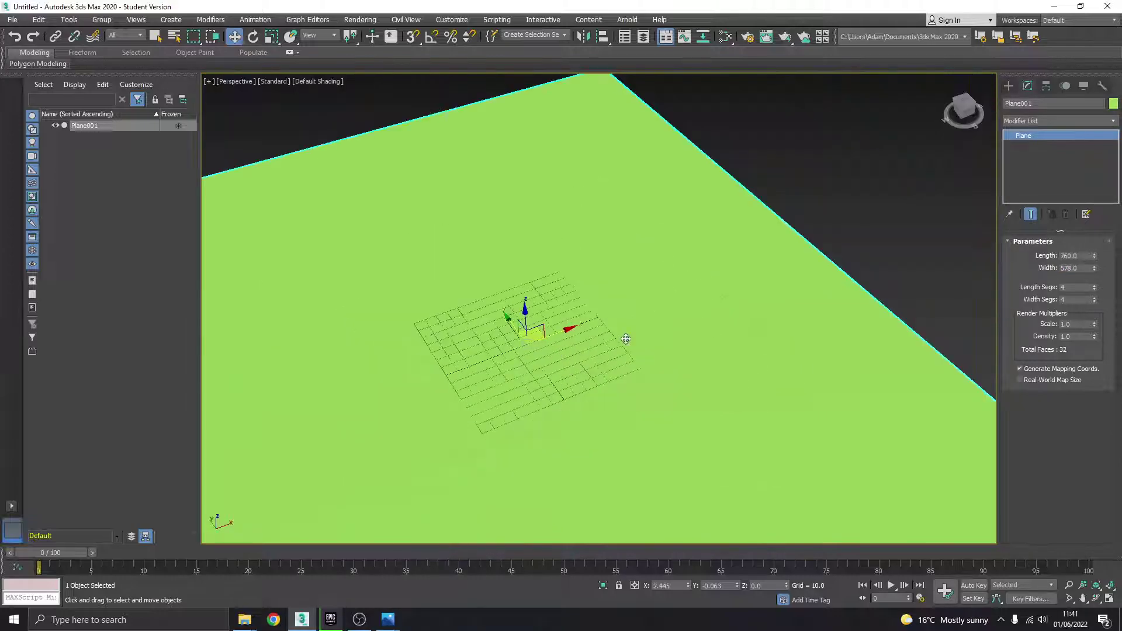
{"action": "scroll", "coordinate": [489, 420], "scroll_direction": "down", "scroll_amount": 3}
{"action": "middle_click_drag", "start_coordinate": [521, 367], "coordinate": [633, 304], "text": "alt"}
{"action": "scroll", "coordinate": [549, 303], "scroll_direction": "up", "scroll_amount": 5}
{"action": "scroll", "coordinate": [625, 325], "scroll_direction": "down", "scroll_amount": 5}
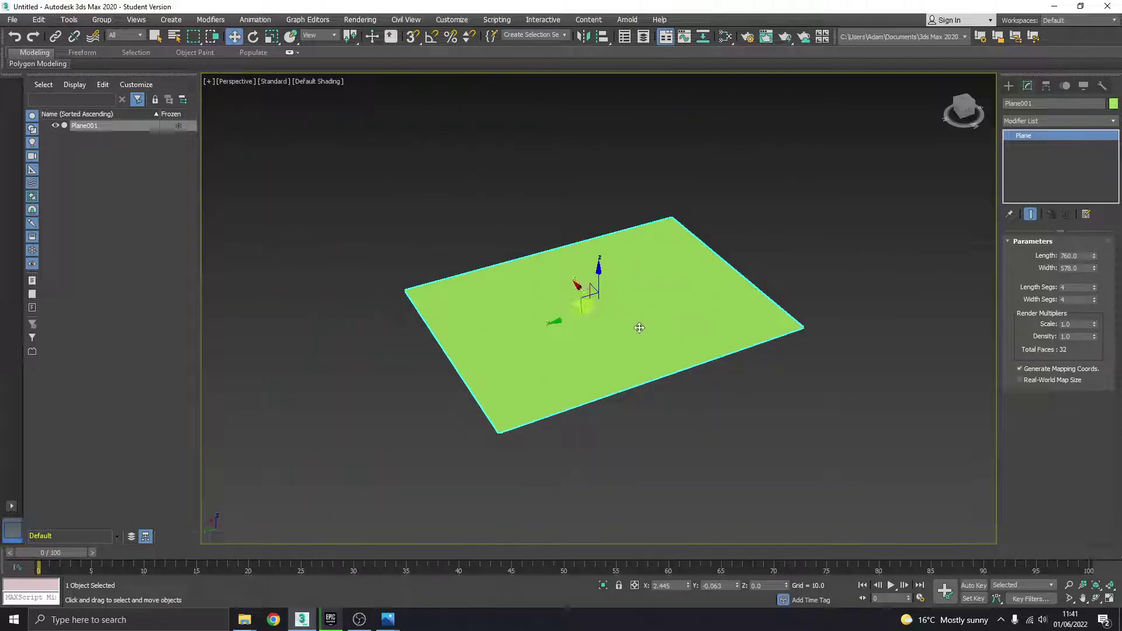
{"action": "middle_click_drag", "start_coordinate": [623, 316], "coordinate": [614, 306]}
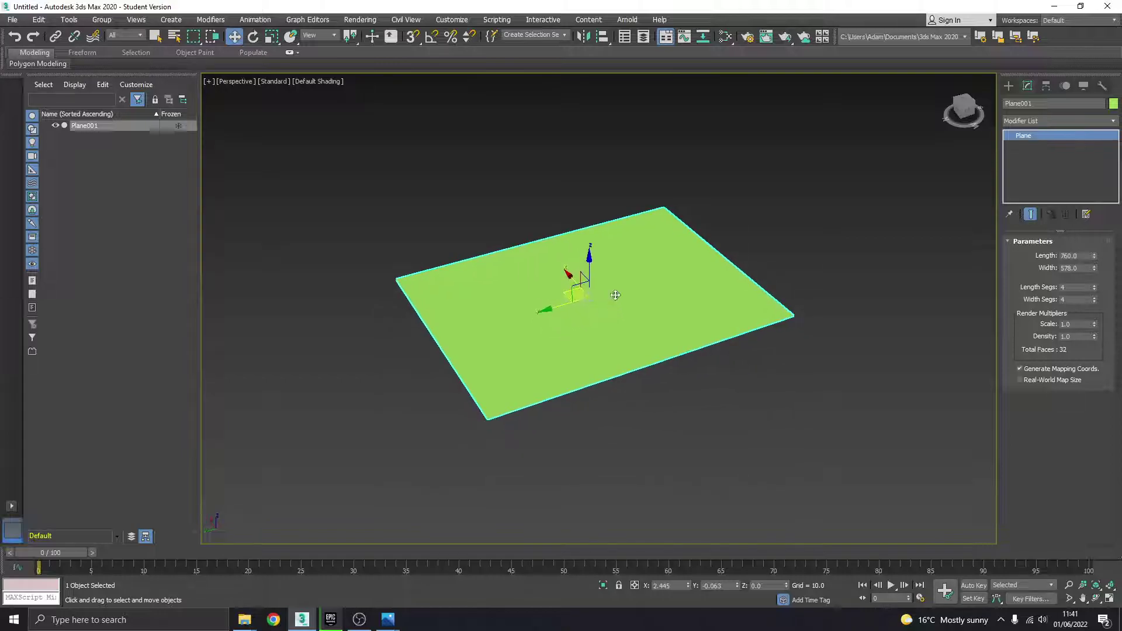
{"action": "key", "text": "m"}
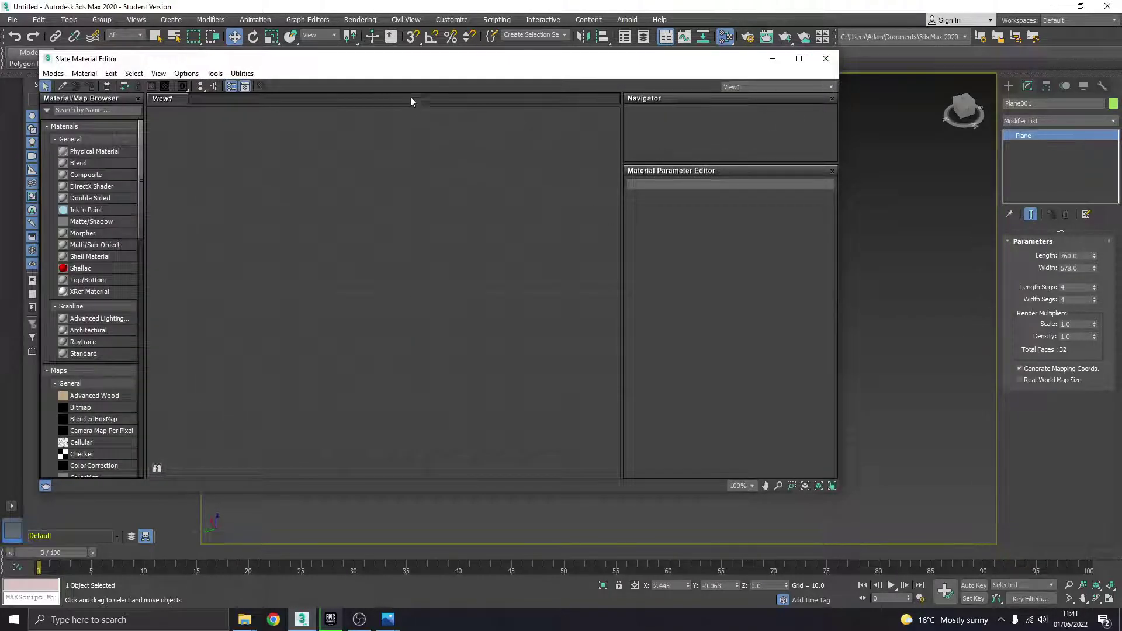
{"action": "left_click_drag", "start_coordinate": [408, 59], "coordinate": [443, 53]}
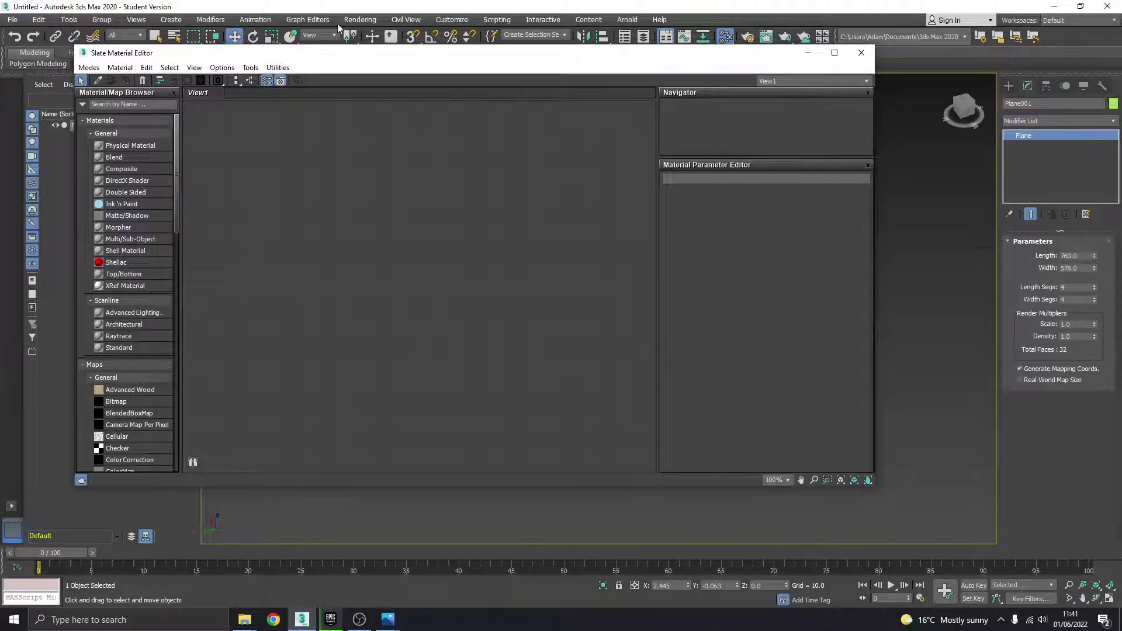
- Switch the renderer to Arnold in the render setup, then set it back to Scanline Renderer and close the setup
{"action": "left_click", "coordinate": [360, 19]}
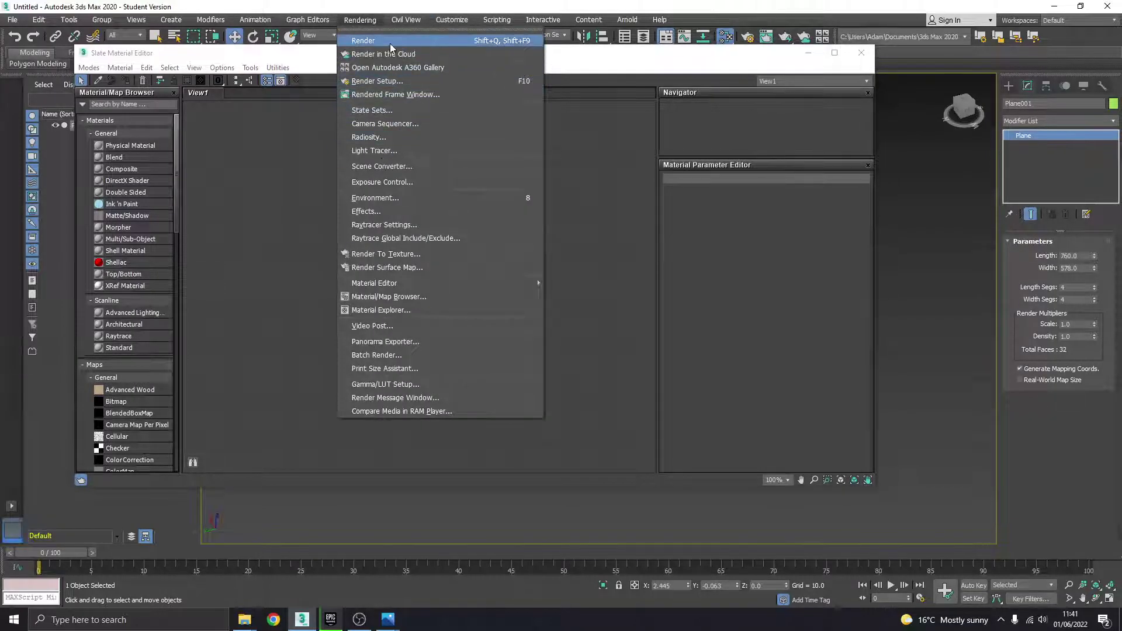
{"action": "left_click", "coordinate": [383, 81]}
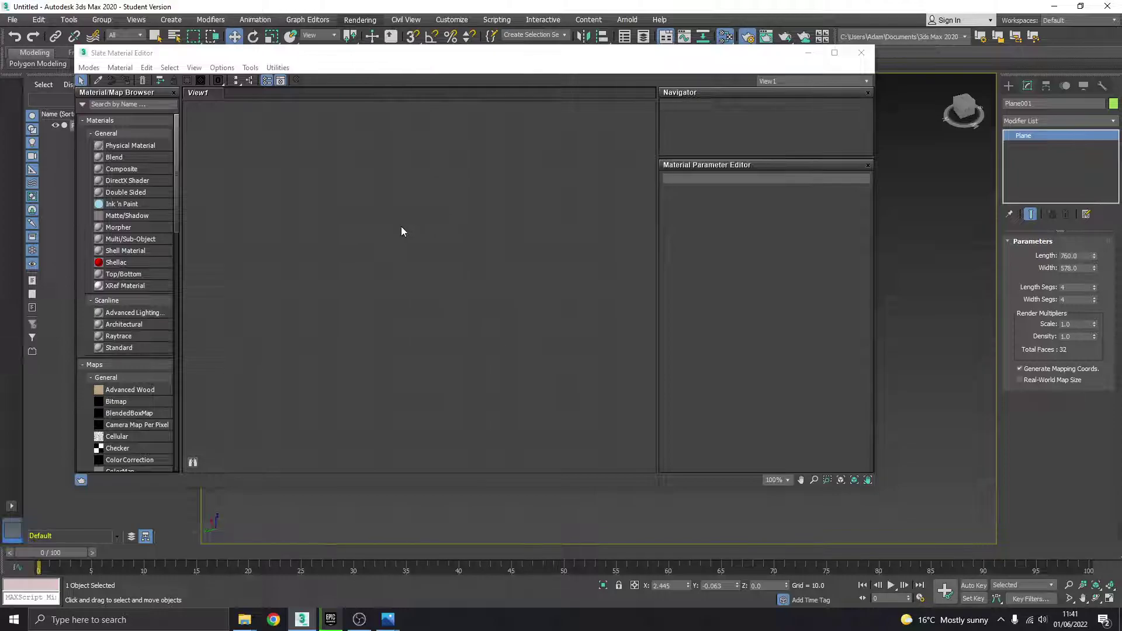
{"action": "left_click_drag", "start_coordinate": [531, 129], "coordinate": [426, 105]}
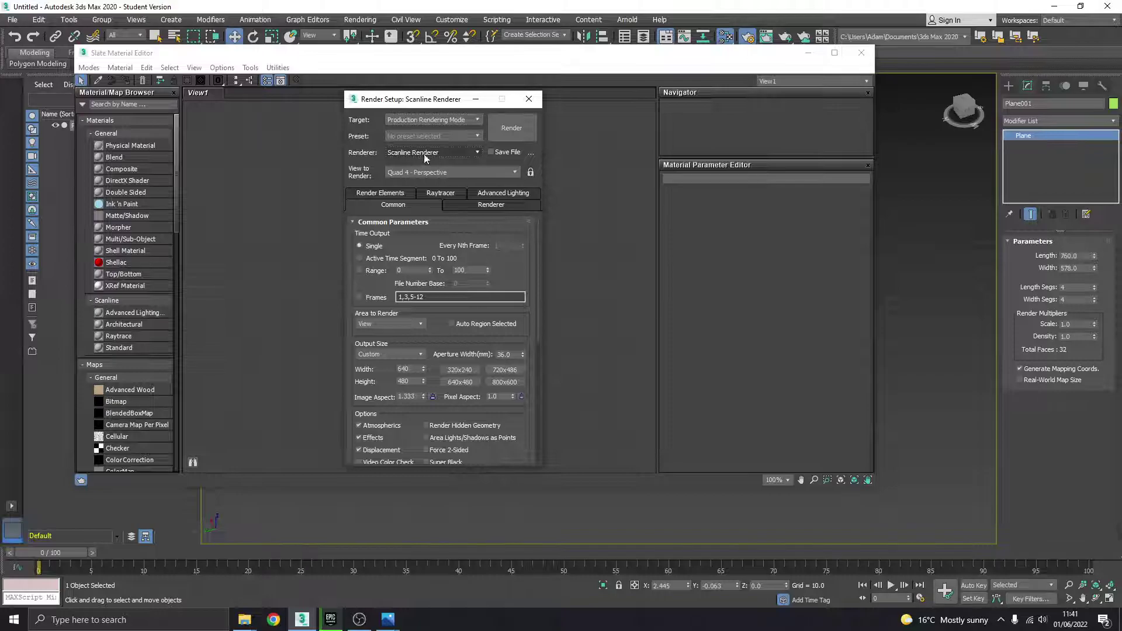
{"action": "left_click", "coordinate": [429, 154]}
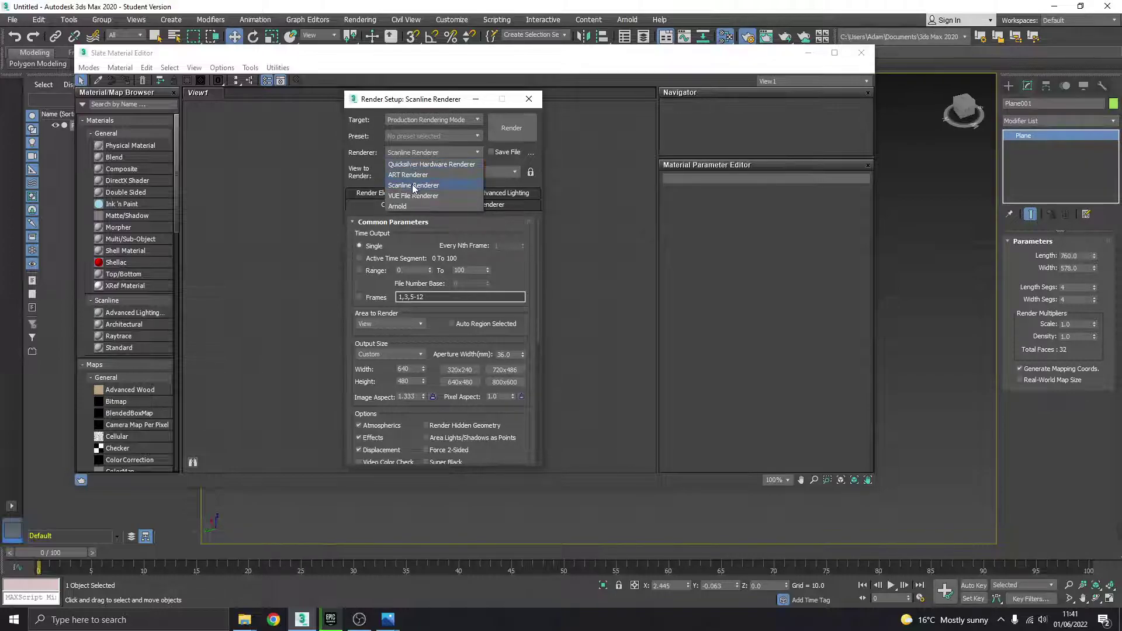
{"action": "left_click", "coordinate": [410, 206]}
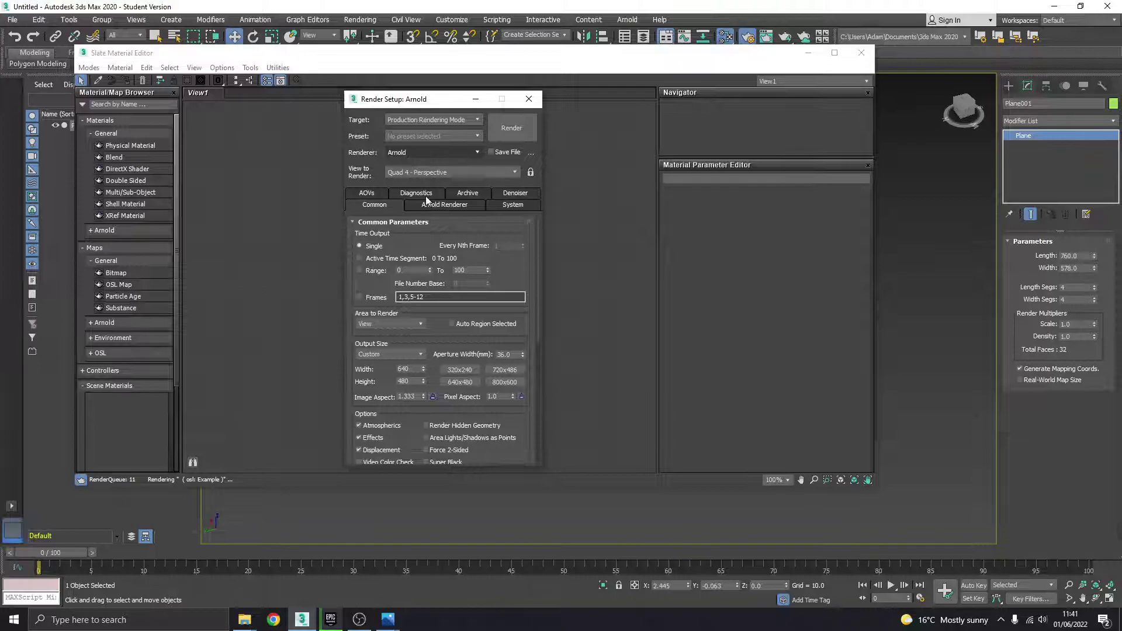
{"action": "left_click", "coordinate": [468, 154]}
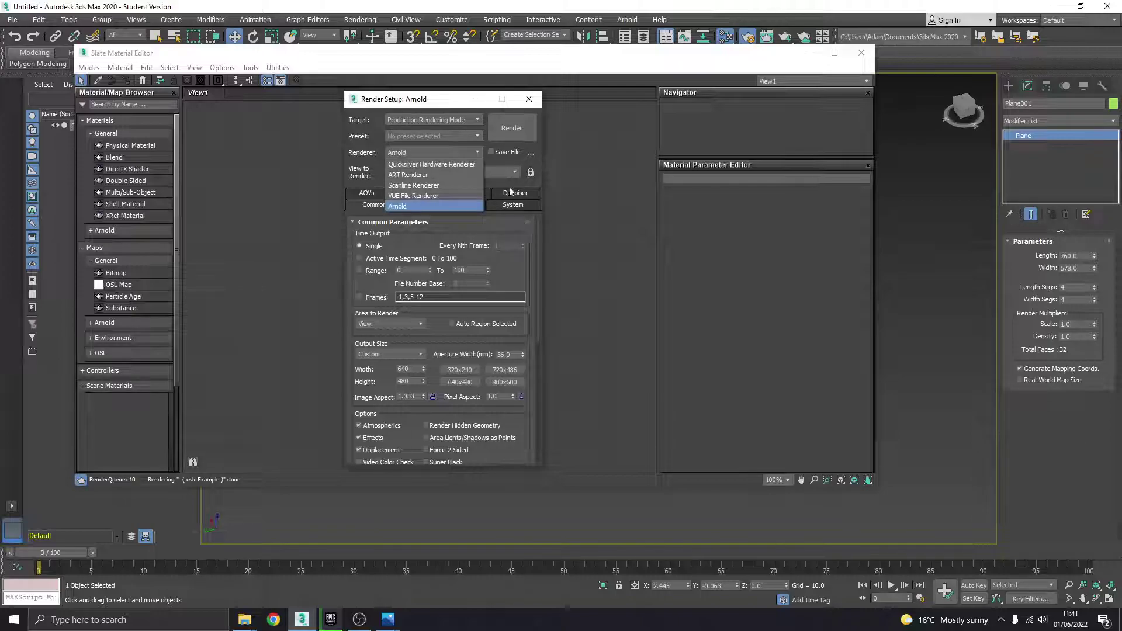
{"action": "left_click", "coordinate": [411, 186]}
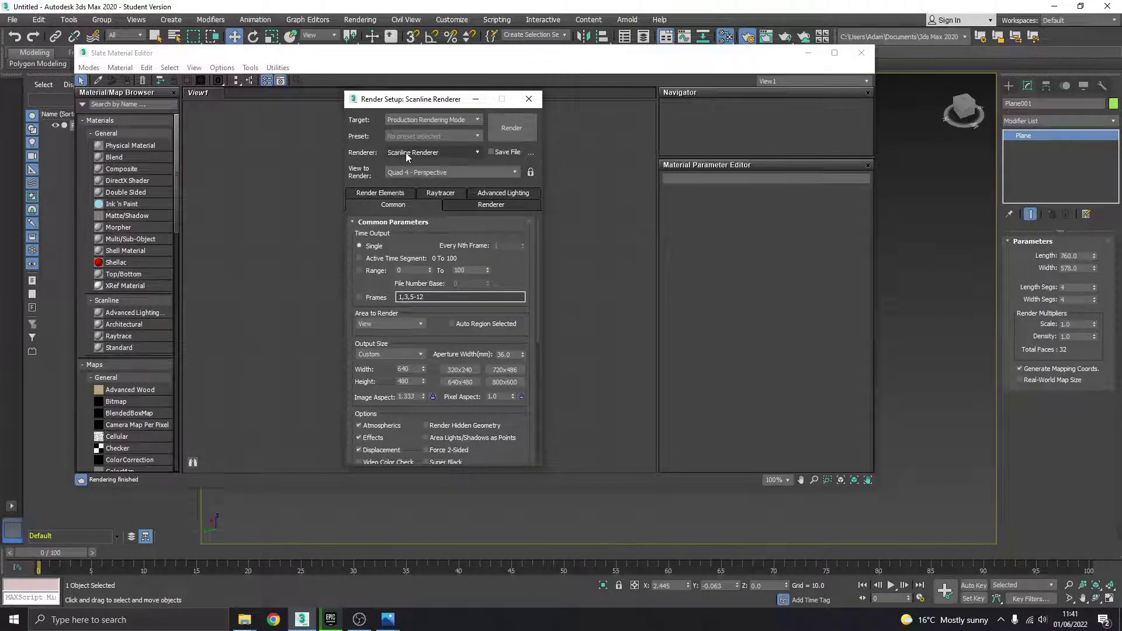
{"action": "left_click", "coordinate": [529, 100]}
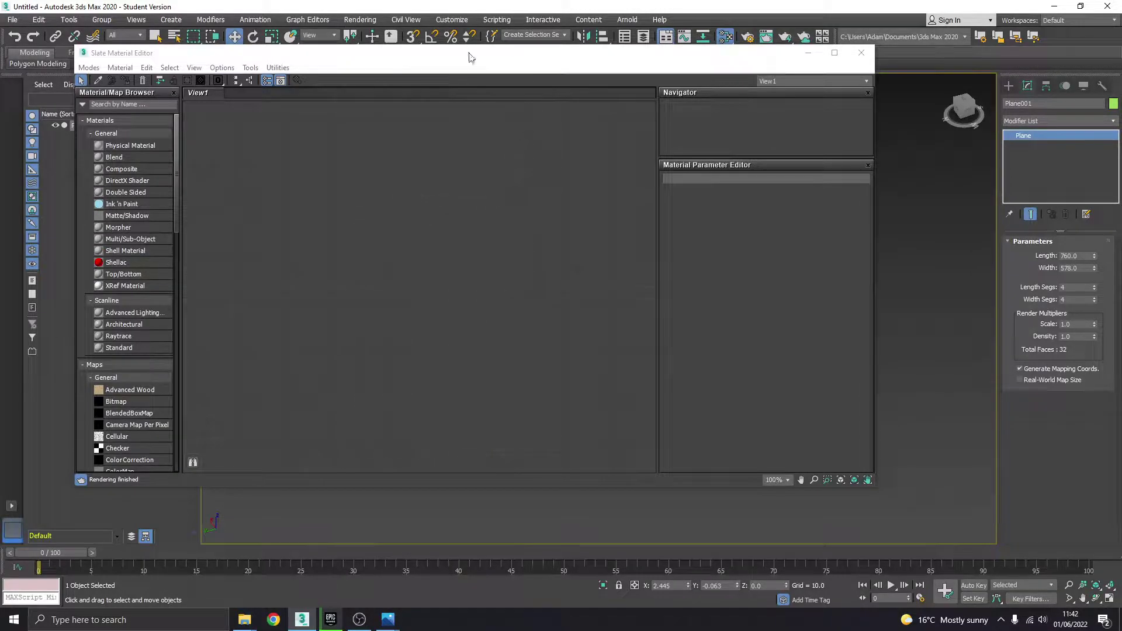
- Add a Standard scanline material node to View1 and place it near the middle of the node view
{"action": "mouse_move", "coordinate": [471, 57]}
{"action": "left_mouse_down"}
{"action": "mouse_move", "coordinate": [441, 68]}
{"action": "mouse_move", "coordinate": [478, 65]}
{"action": "left_mouse_up"}
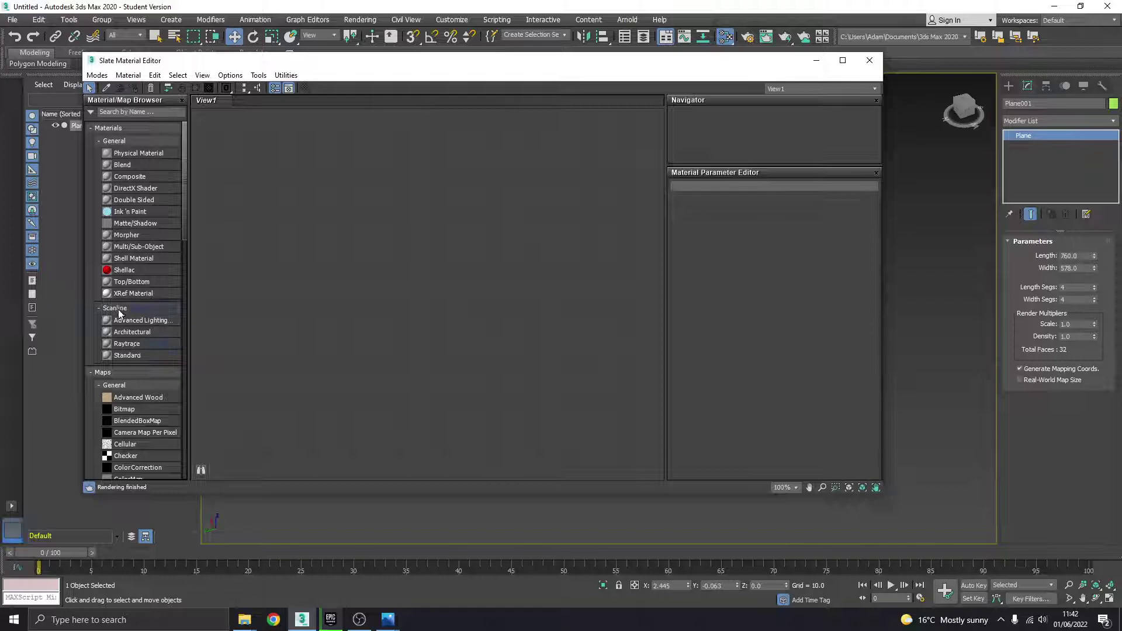
{"action": "left_click_drag", "start_coordinate": [124, 355], "coordinate": [202, 356]}
{"action": "left_click_drag", "start_coordinate": [353, 271], "coordinate": [492, 216]}
{"action": "scroll", "coordinate": [478, 234], "scroll_direction": "up", "scroll_amount": 5}
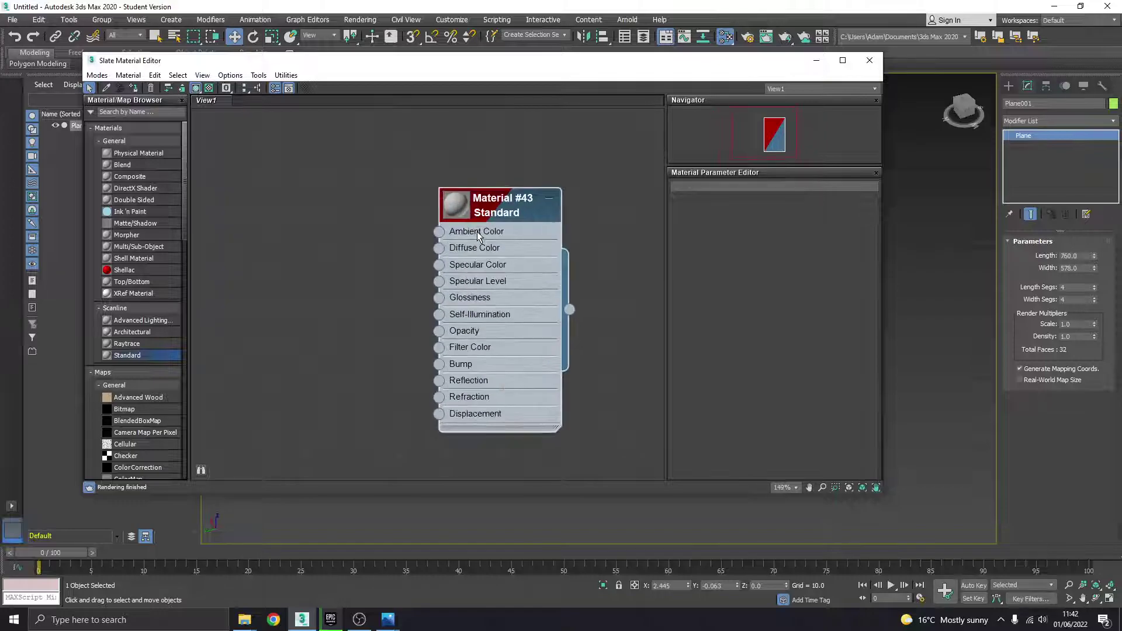
{"action": "middle_click_drag", "start_coordinate": [474, 207], "coordinate": [443, 177]}
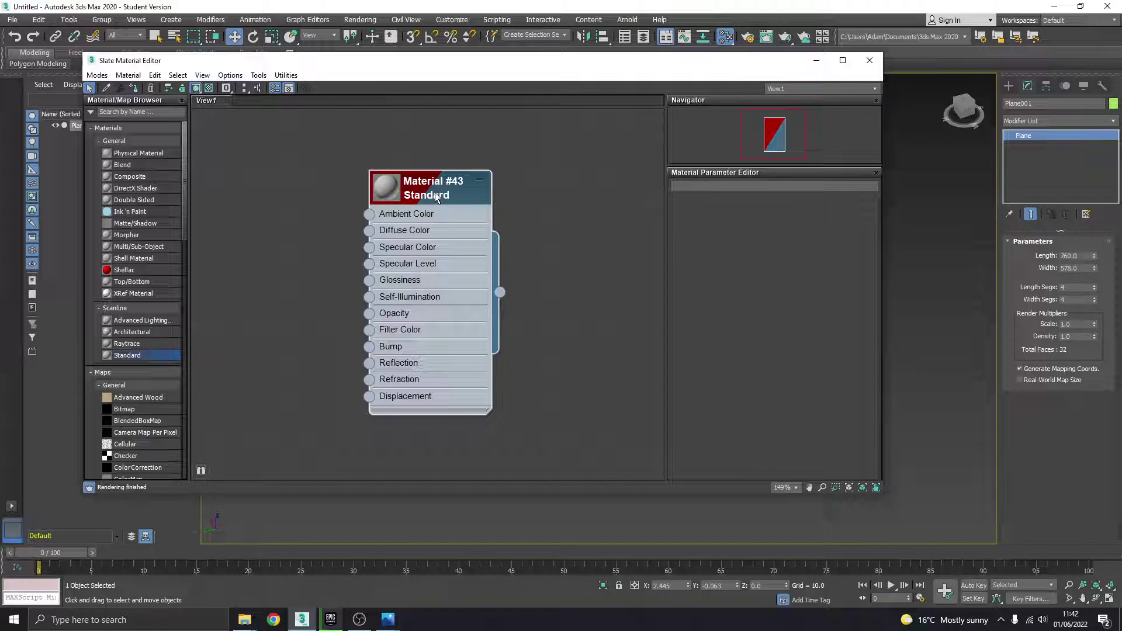
{"action": "left_click_drag", "start_coordinate": [422, 188], "coordinate": [493, 170]}
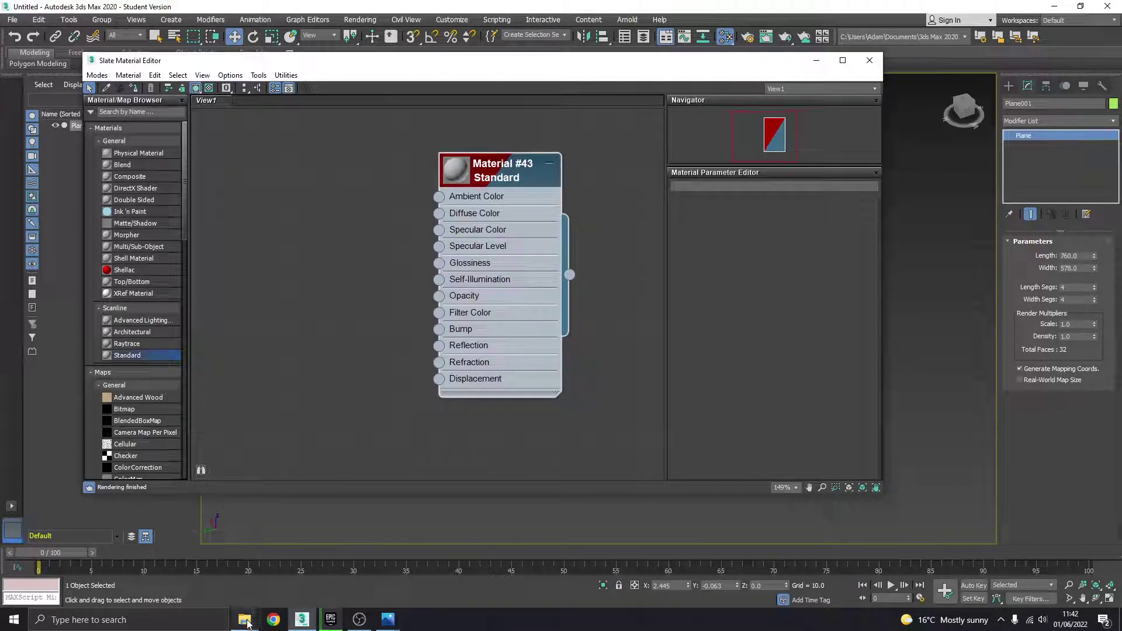
- Bring plans_ground_floor from the Arch vis 2 folder into View1 as a bitmap node and connect it to the Standard material's Diffuse Color
{"action": "mouse_move", "coordinate": [245, 619]}
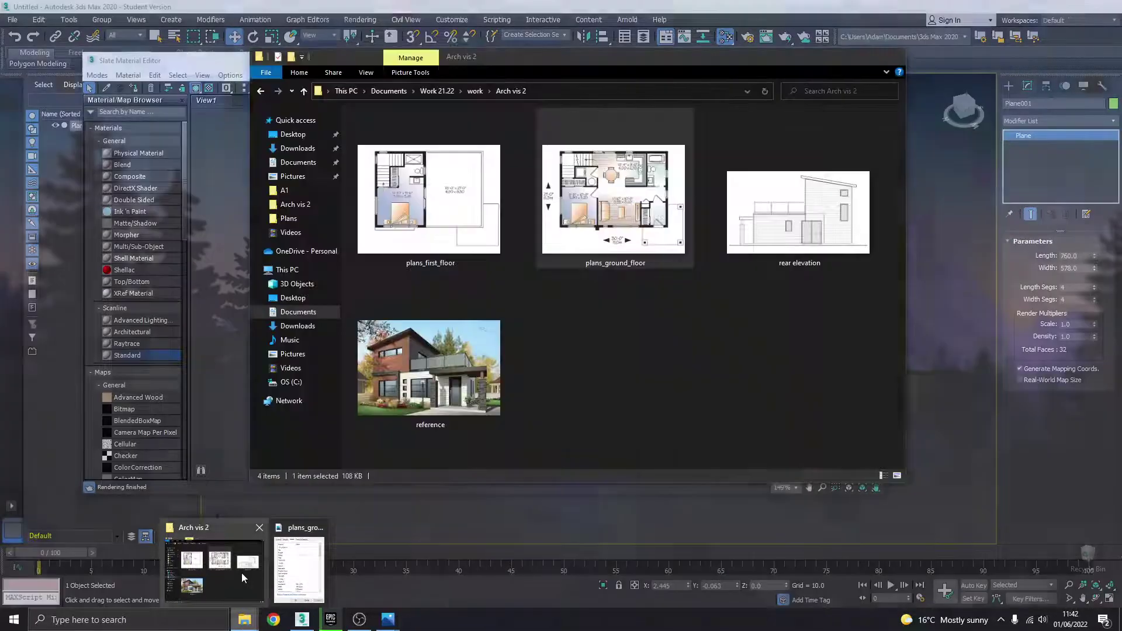
{"action": "left_click", "coordinate": [244, 579]}
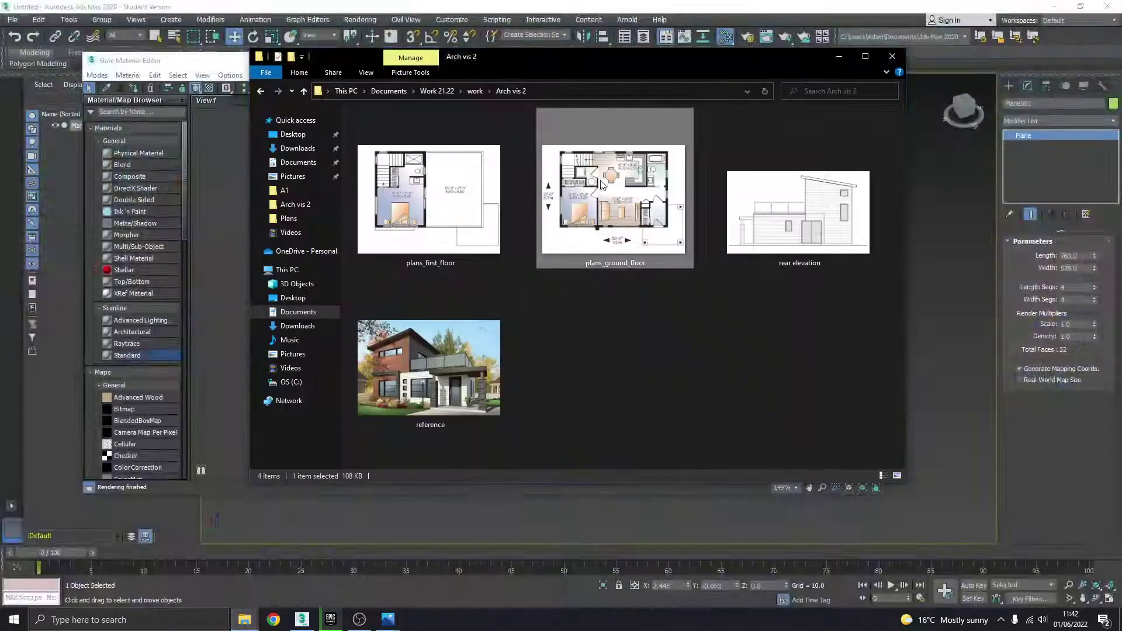
{"action": "left_click_drag", "start_coordinate": [559, 62], "coordinate": [980, 147]}
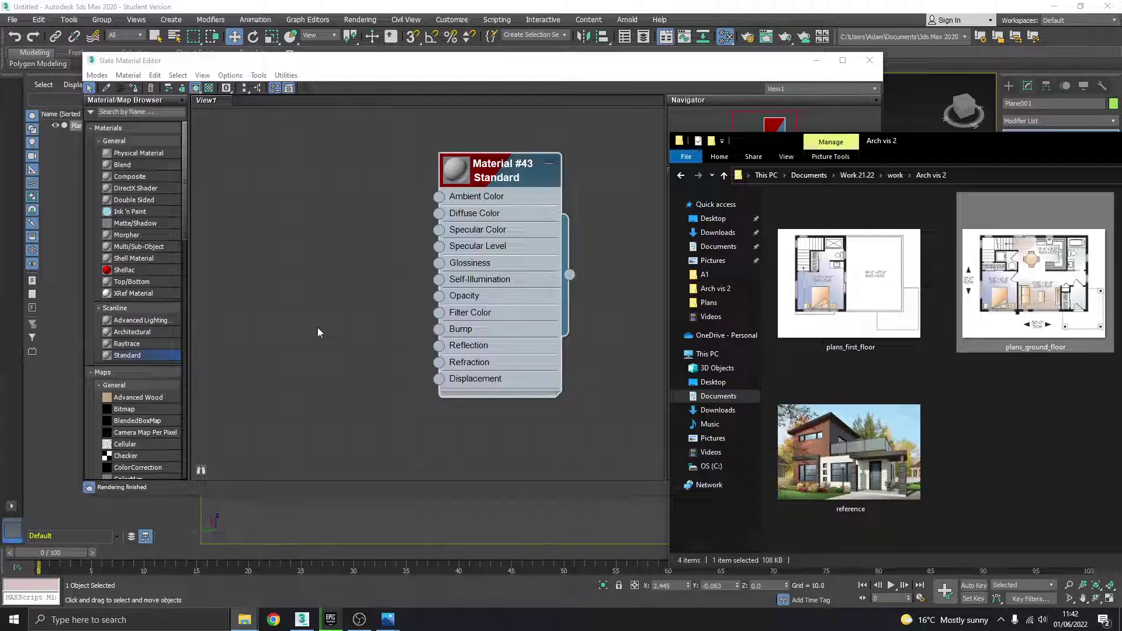
{"action": "left_click_drag", "start_coordinate": [310, 281], "coordinate": [311, 282]}
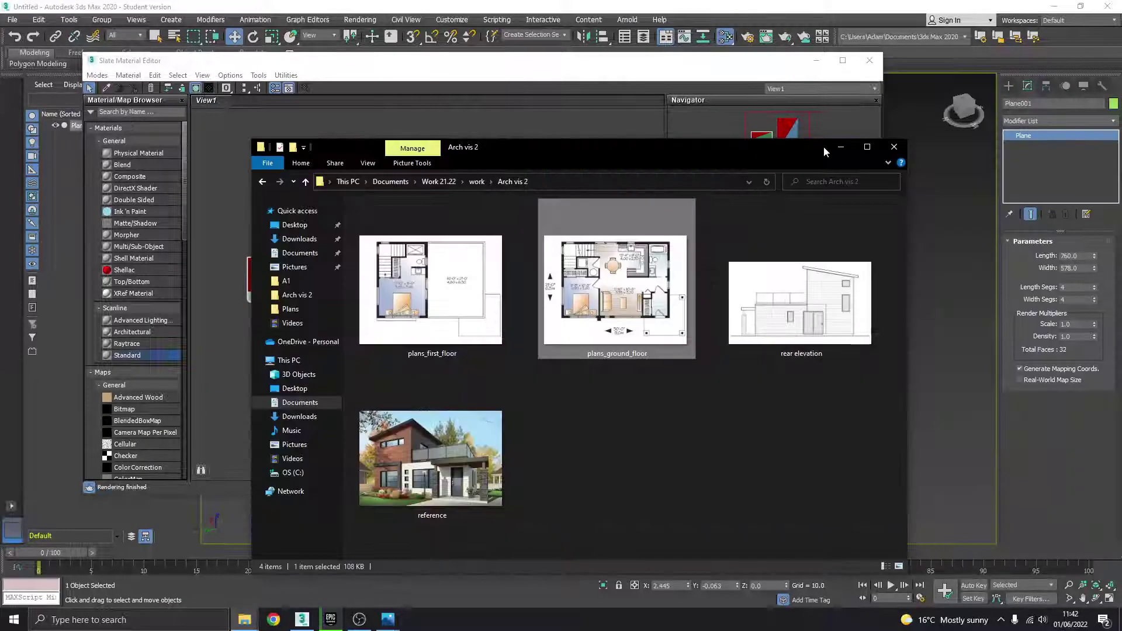
{"action": "left_click", "coordinate": [840, 147]}
{"action": "left_click_drag", "start_coordinate": [345, 276], "coordinate": [335, 208]}
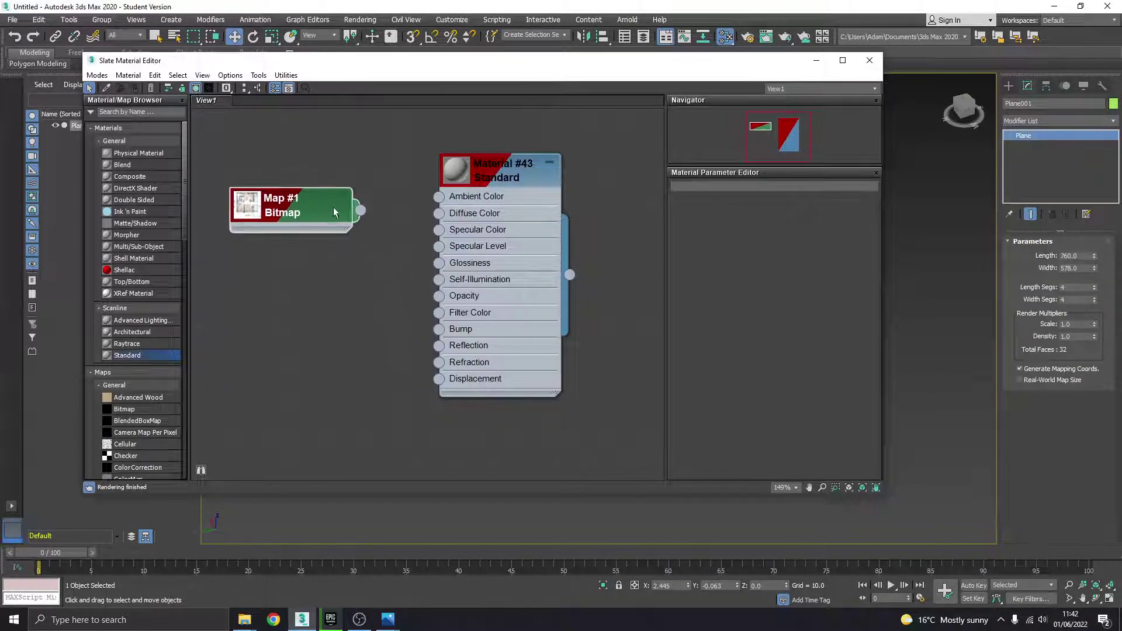
{"action": "left_click_drag", "start_coordinate": [418, 216], "coordinate": [440, 214]}
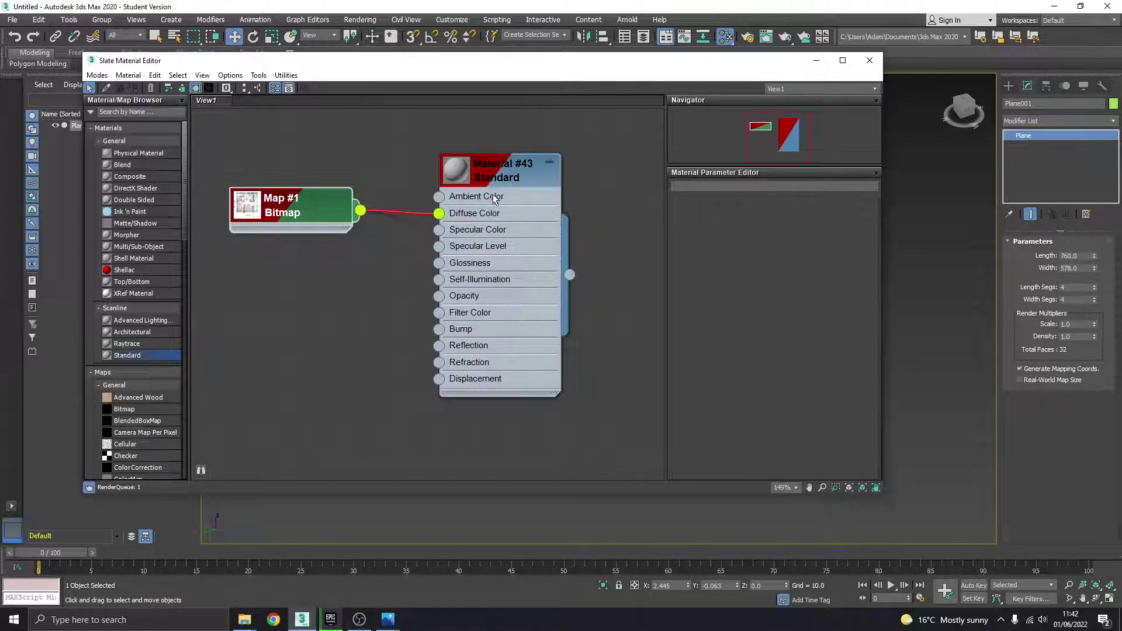
- Assign the Standard material with the ground floor bitmap to the selected plane and close the Slate Material Editor
{"action": "left_click_drag", "start_coordinate": [496, 166], "coordinate": [472, 171]}
{"action": "left_click_drag", "start_coordinate": [508, 60], "coordinate": [494, 140]}
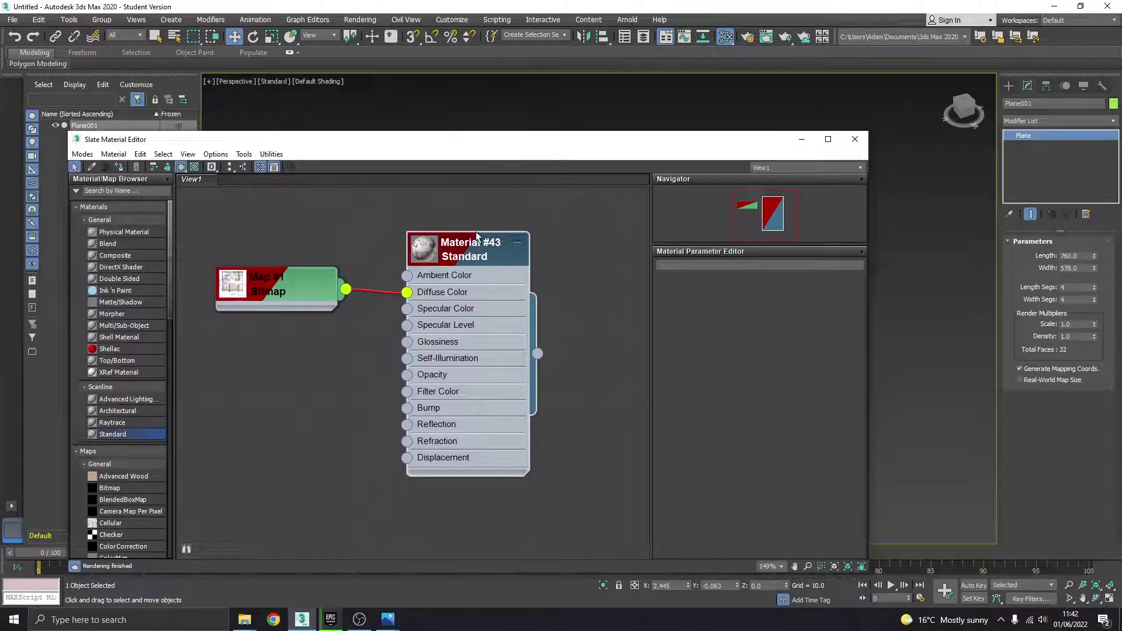
{"action": "double_click", "coordinate": [462, 259]}
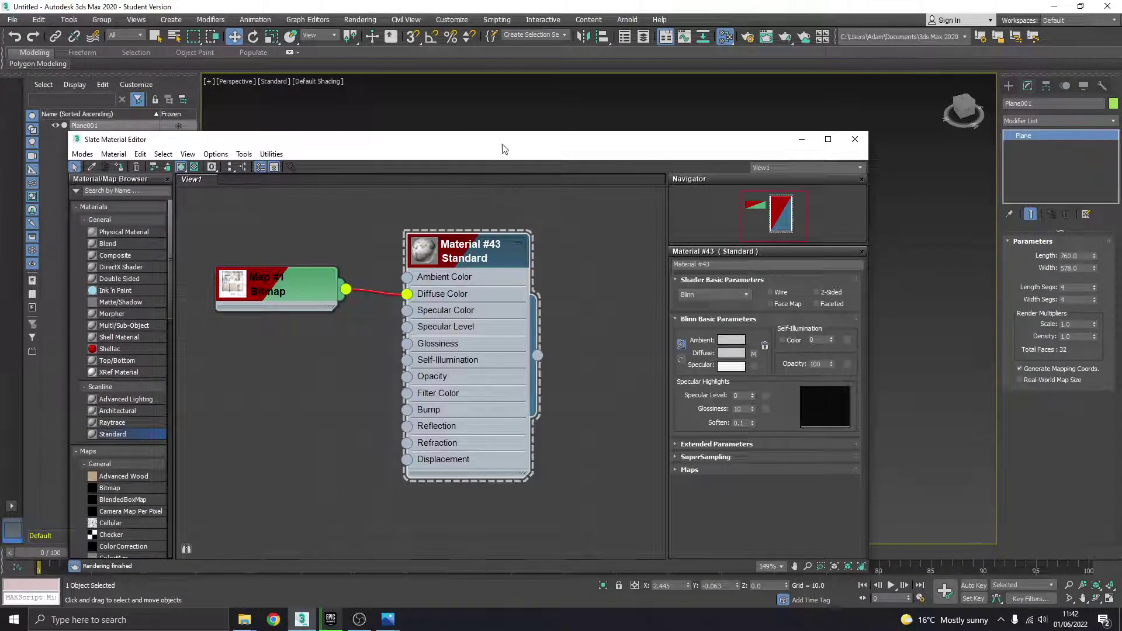
{"action": "left_click_drag", "start_coordinate": [501, 144], "coordinate": [545, 332]}
{"action": "left_click", "coordinate": [163, 355]}
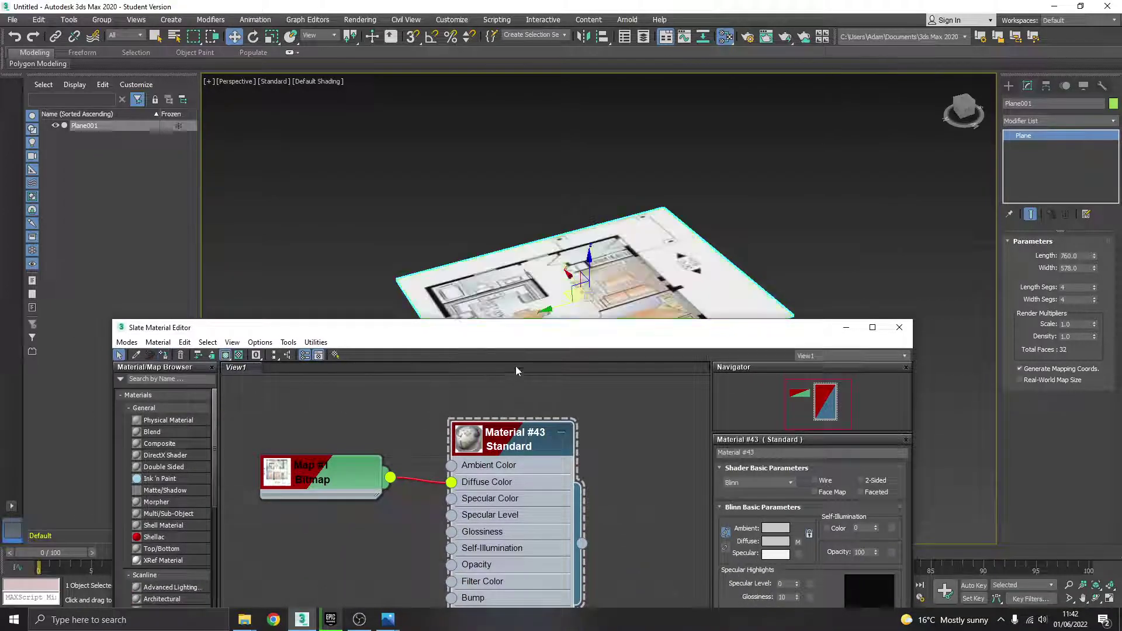
{"action": "left_click_drag", "start_coordinate": [614, 331], "coordinate": [473, 334]}
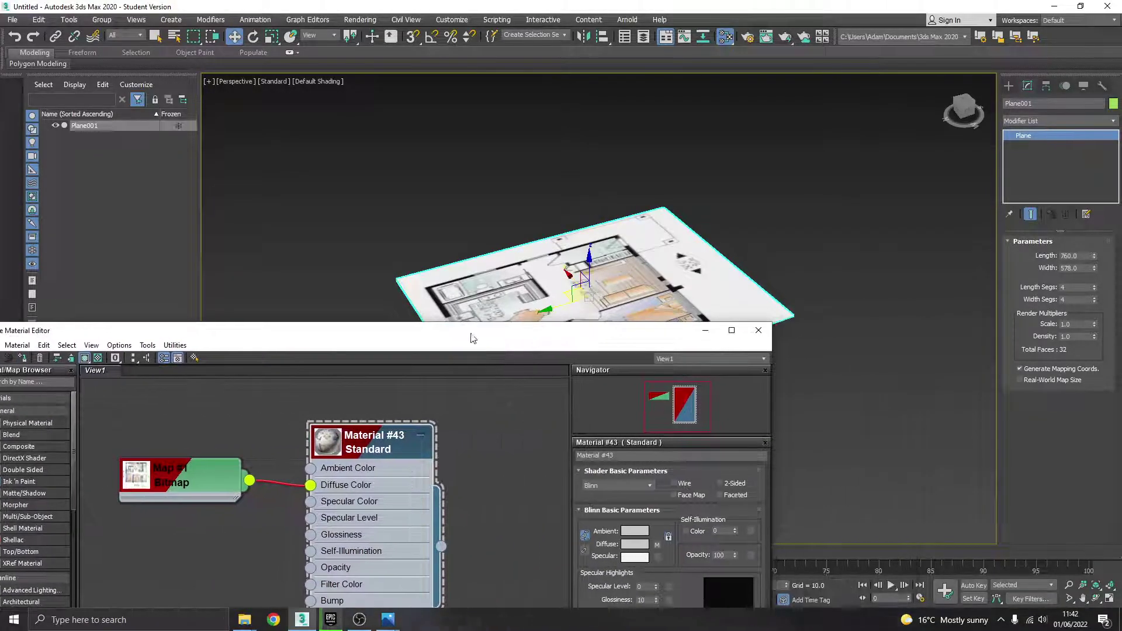
{"action": "left_click", "coordinate": [757, 331]}
- Compare the textured plane's orientation and proportions with the original plans_ground_floor.jpg in Photos, then return to the 3ds Max viewport
{"action": "middle_click_drag", "start_coordinate": [546, 281], "coordinate": [535, 346]}
{"action": "scroll", "coordinate": [566, 302], "scroll_direction": "up", "scroll_amount": 2}
{"action": "middle_click_drag", "start_coordinate": [567, 301], "coordinate": [484, 316]}
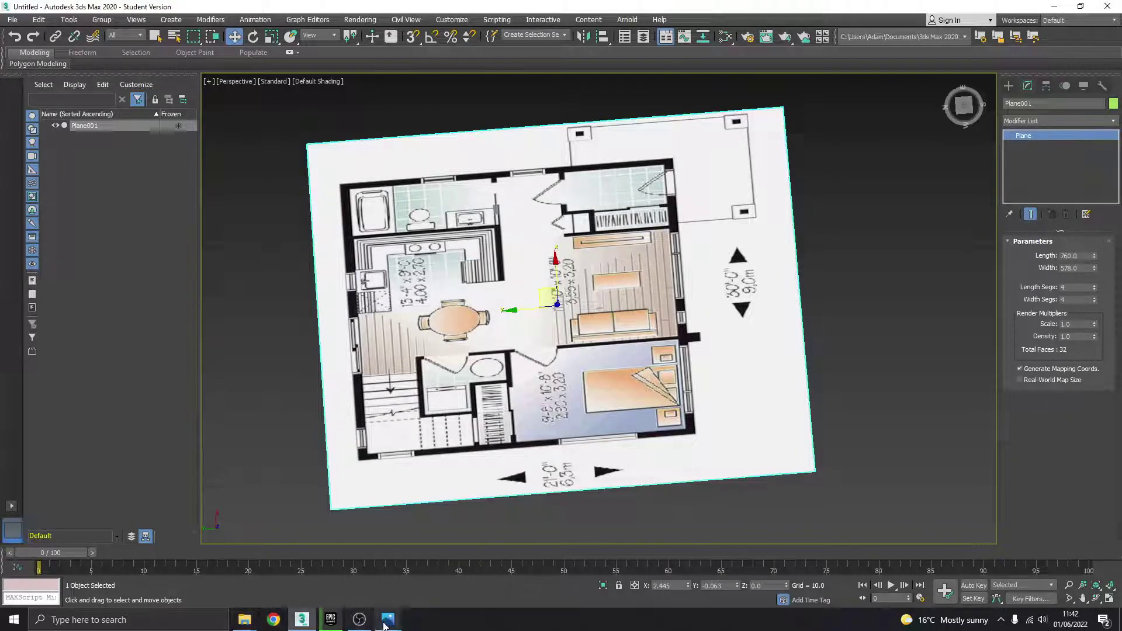
{"action": "mouse_move", "coordinate": [385, 625]}
{"action": "left_click", "coordinate": [319, 546]}
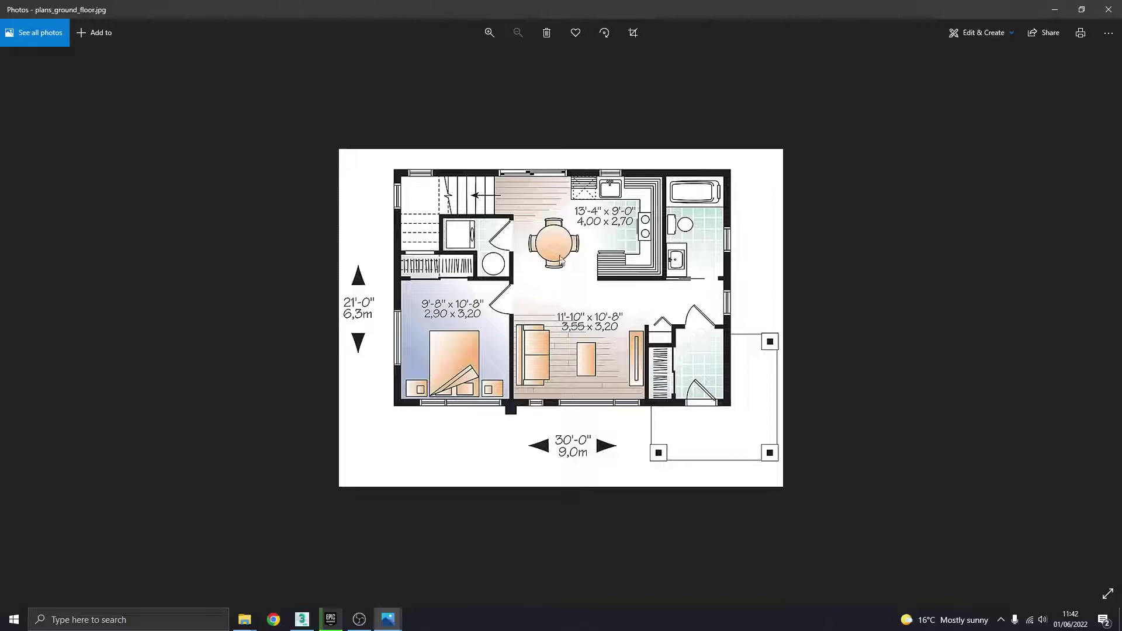
{"action": "left_click", "coordinate": [1054, 10]}
{"action": "middle_click_drag", "start_coordinate": [938, 270], "coordinate": [919, 243], "text": "alt"}
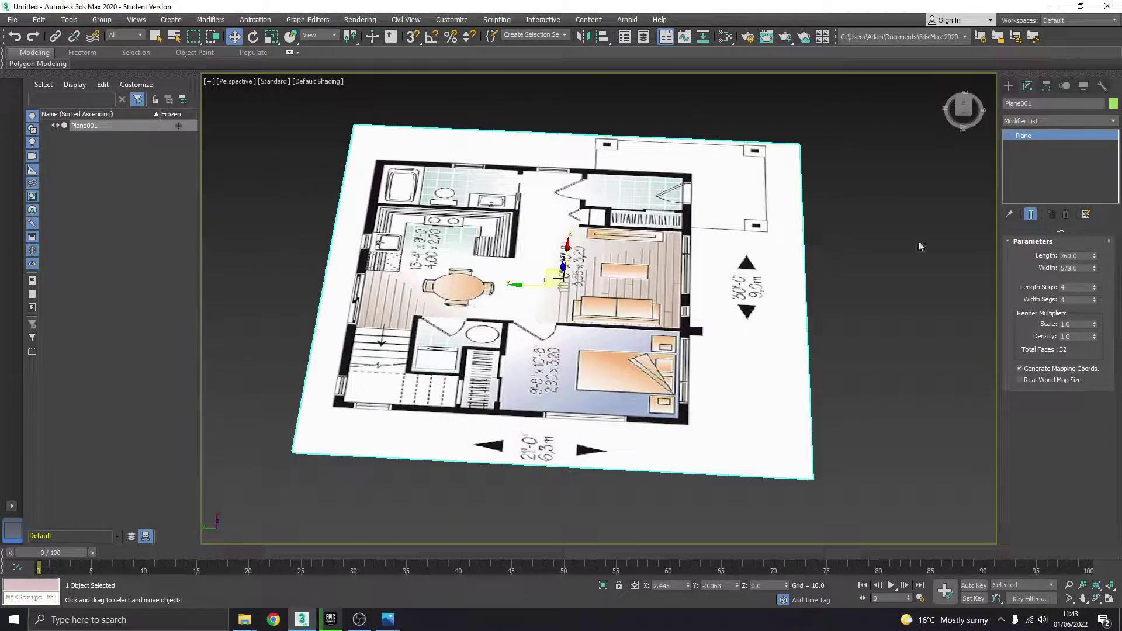
- Set the plane's length to 578 and its width to 760
{"action": "left_click", "coordinate": [1073, 255]}
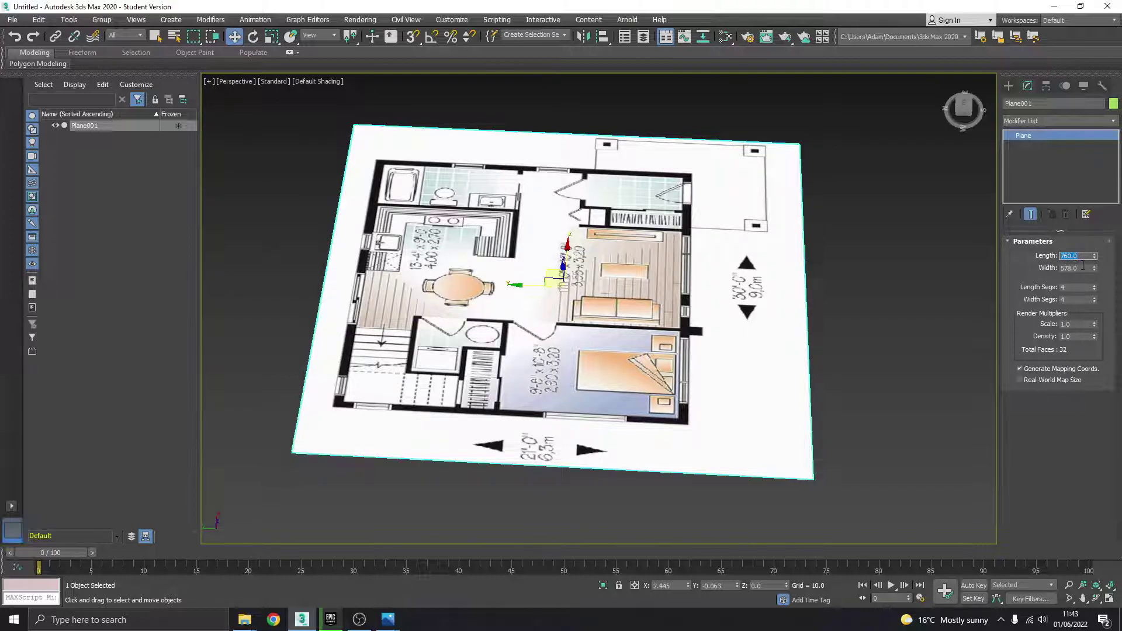
{"action": "left_click", "coordinate": [1083, 267]}
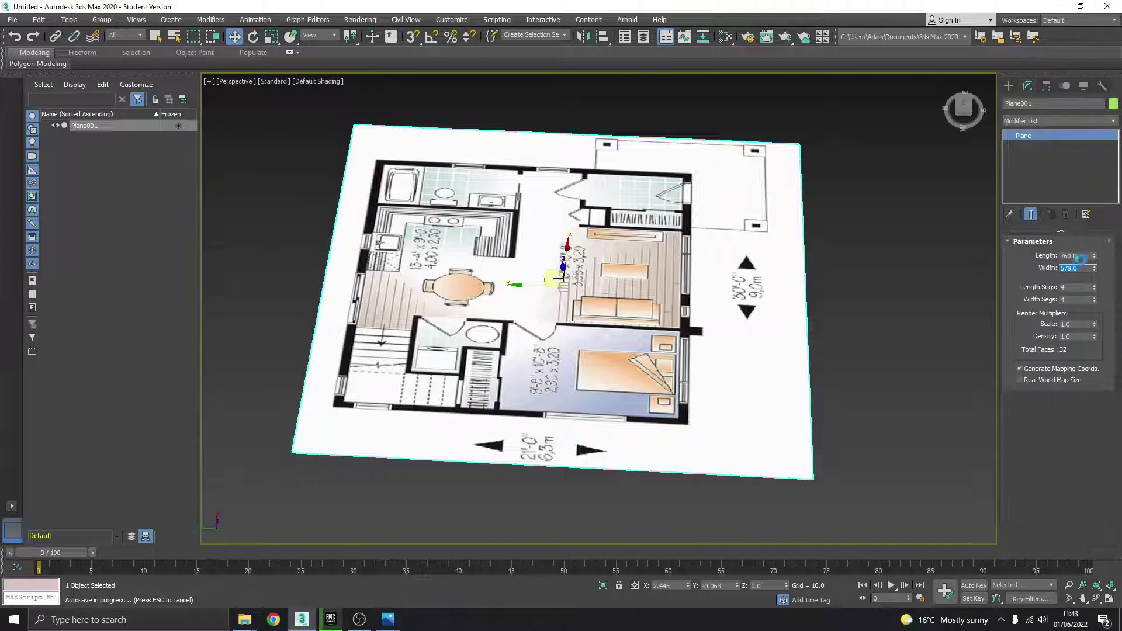
{"action": "left_click", "coordinate": [1082, 255]}
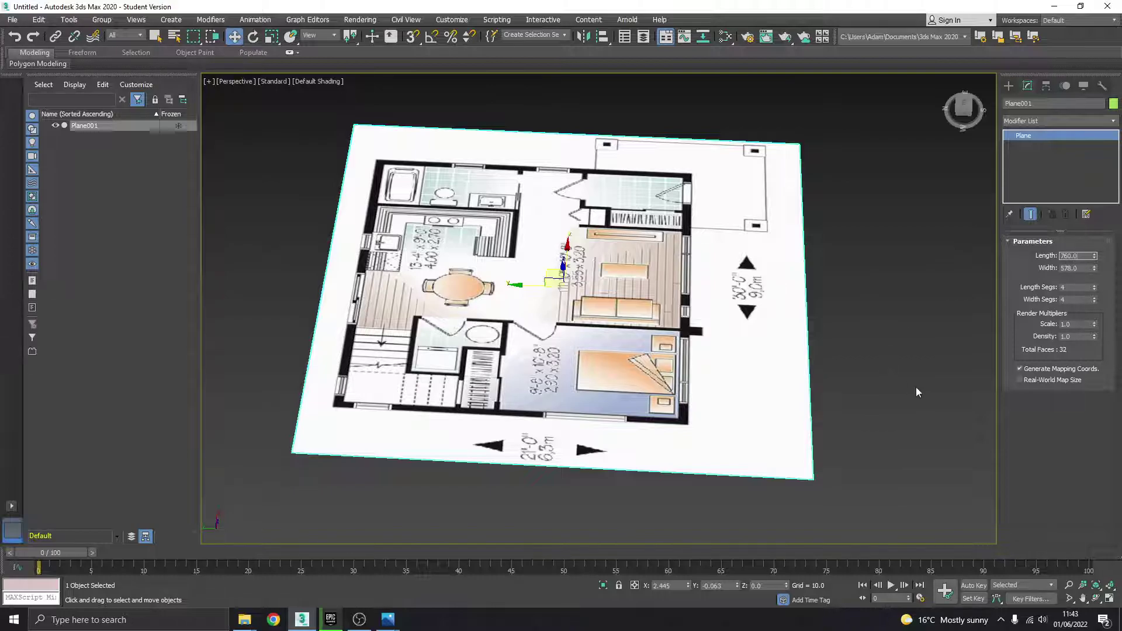
{"action": "double_click", "coordinate": [1087, 256]}
{"action": "type", "text": "578.0"}
{"action": "left_click", "coordinate": [1083, 268]}
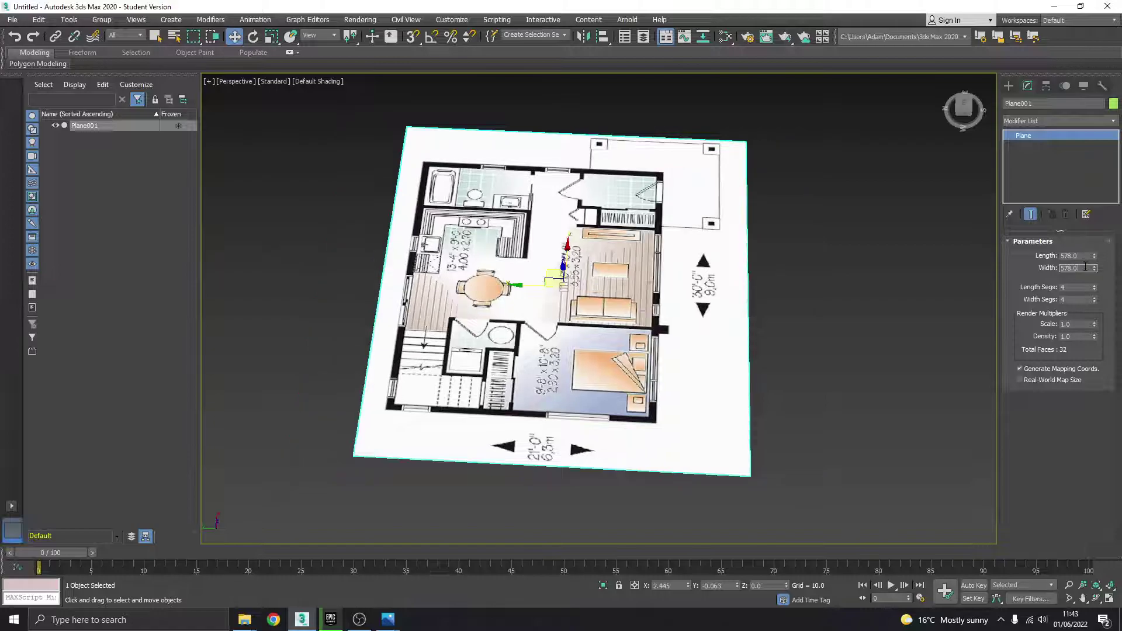
{"action": "type", "text": "760"}
{"action": "key", "text": "Return"}
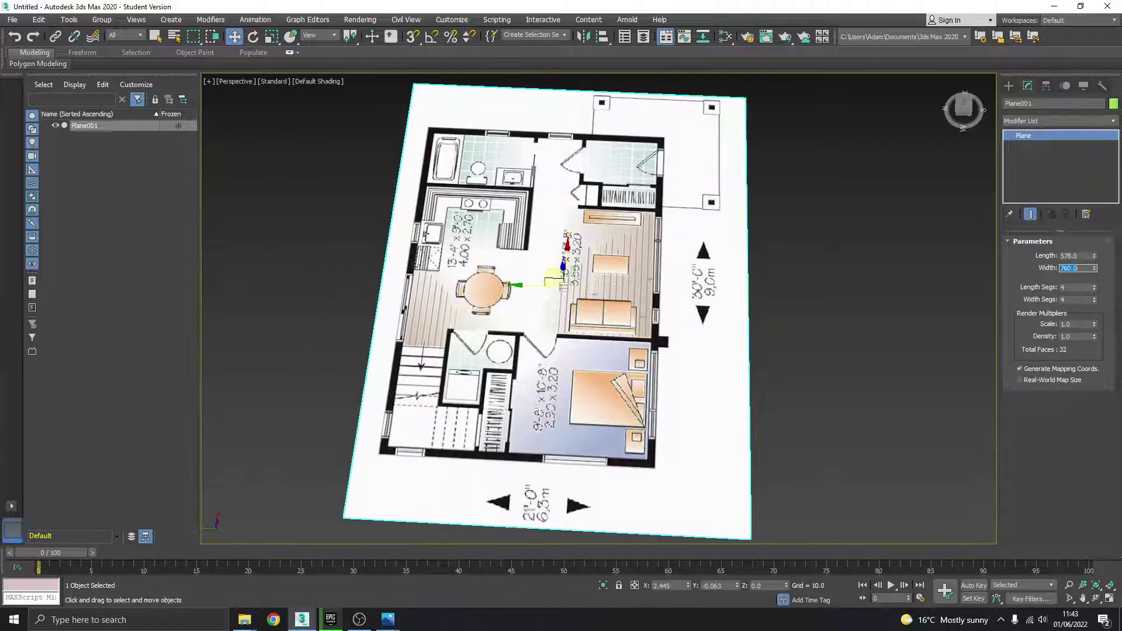
{"action": "left_click", "coordinate": [803, 306]}
- Reset the plane's X and Y position to 0 so it sits at the world origin
{"action": "middle_click_drag", "start_coordinate": [684, 319], "coordinate": [589, 299], "text": "alt"}
{"action": "left_click", "coordinate": [594, 296]}
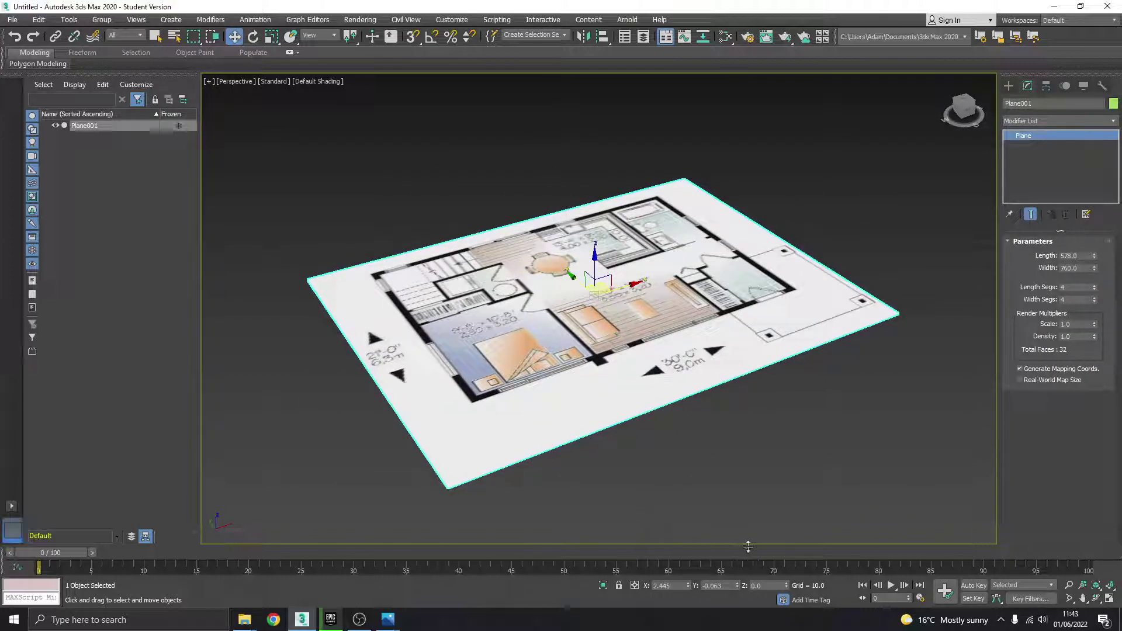
{"action": "right_click", "coordinate": [688, 585]}
{"action": "right_click", "coordinate": [737, 586]}
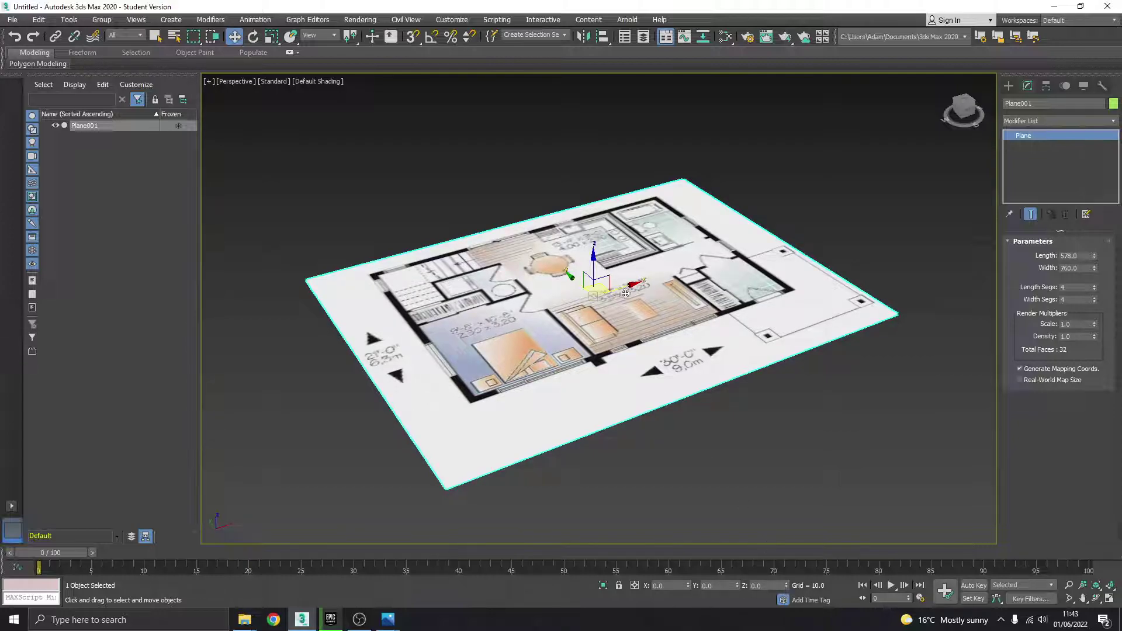
{"action": "middle_click_drag", "start_coordinate": [628, 292], "coordinate": [599, 297]}
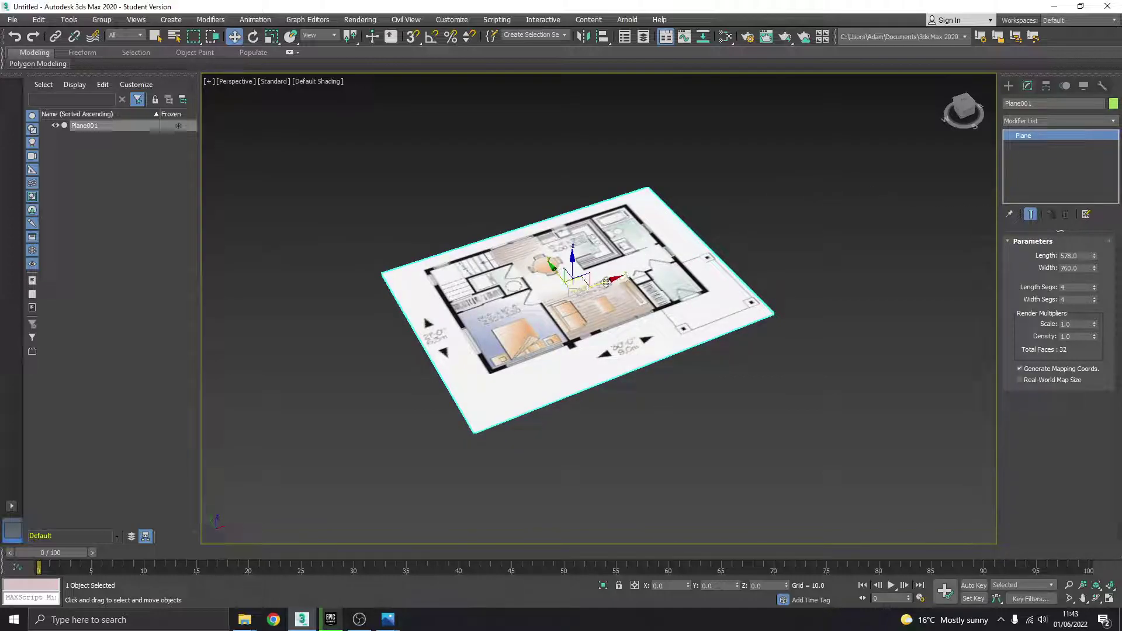
{"action": "left_click_drag", "start_coordinate": [585, 296], "coordinate": [582, 299]}
{"action": "right_click", "coordinate": [582, 299]}
{"action": "middle_click_drag", "start_coordinate": [619, 279], "coordinate": [603, 289], "text": "alt"}
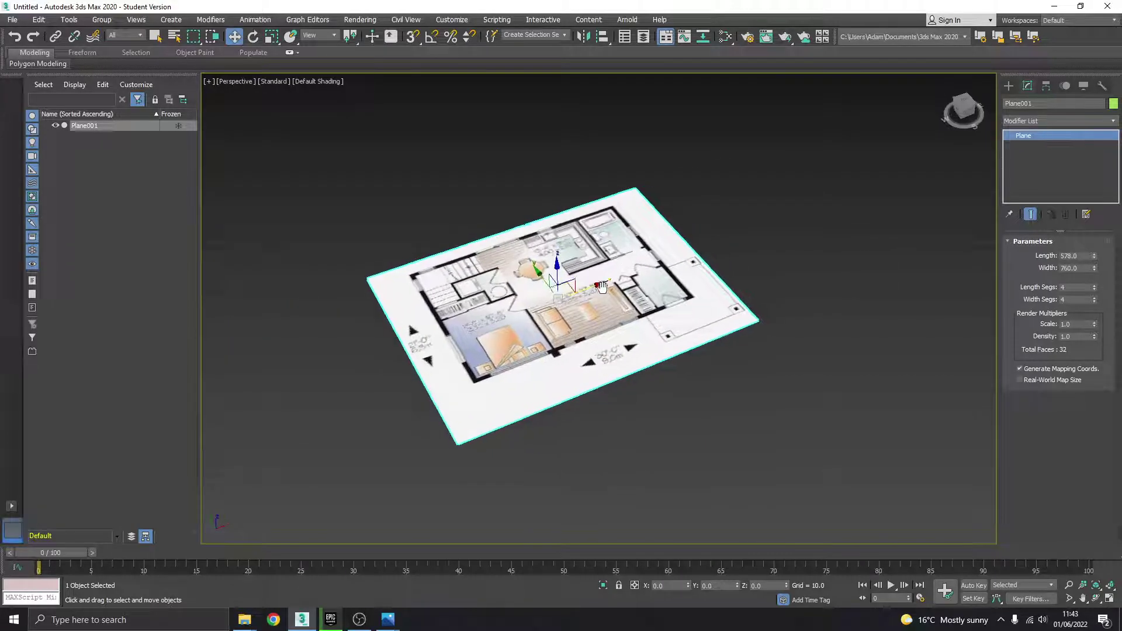
- Turn off Show Frozen in Gray in the plane's display properties
{"action": "left_click", "coordinate": [1046, 87]}
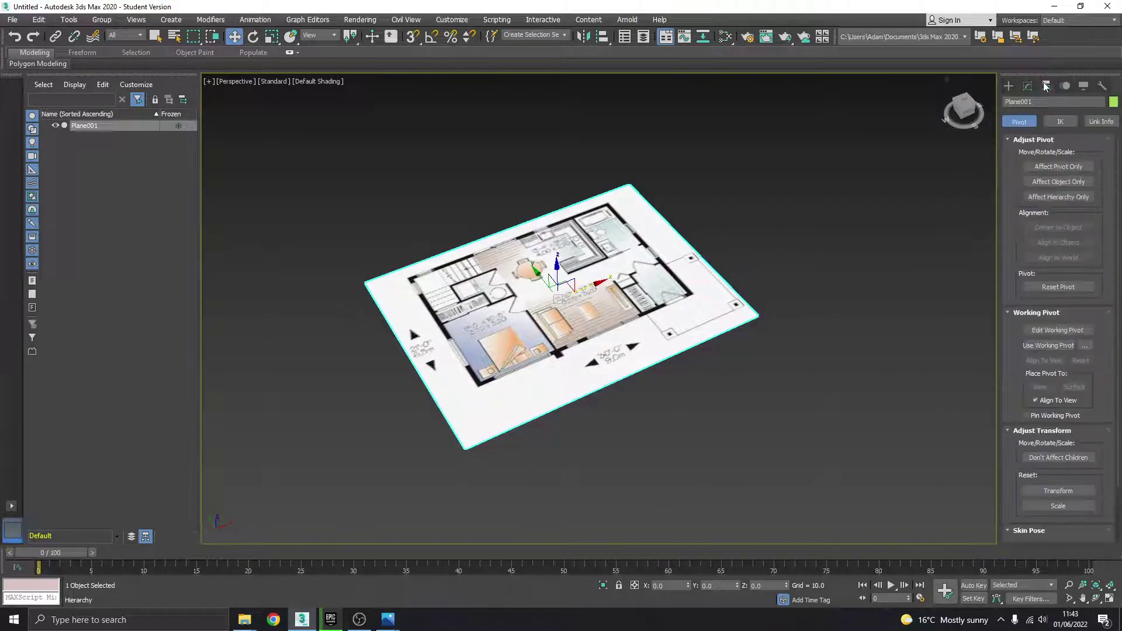
{"action": "left_click", "coordinate": [1085, 86]}
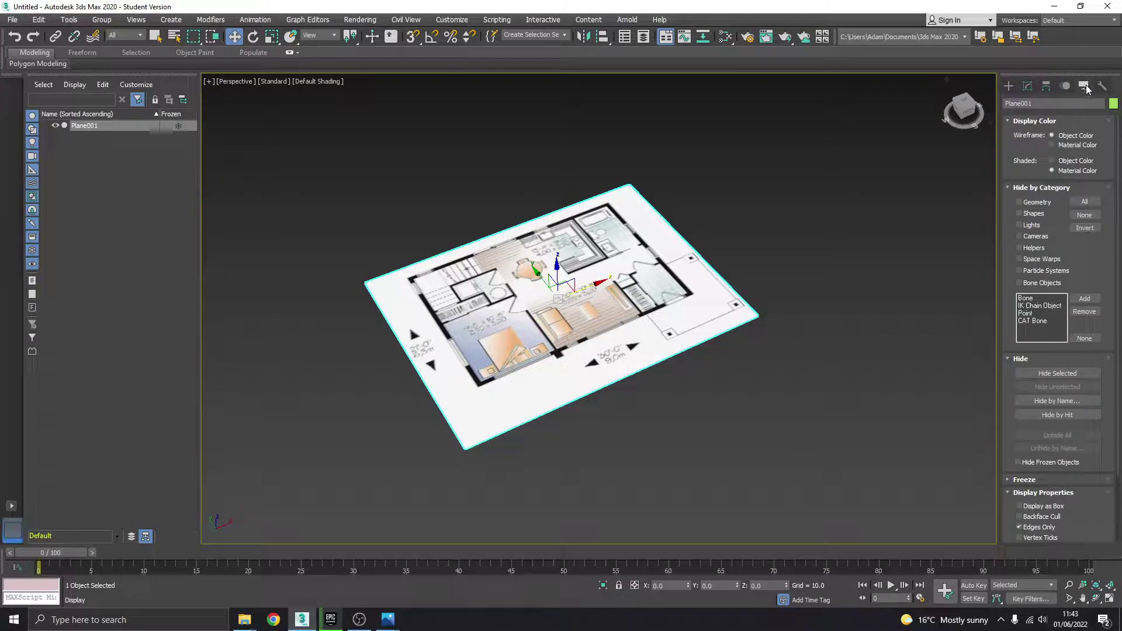
{"action": "scroll", "coordinate": [1093, 263], "scroll_direction": "down", "scroll_amount": 3}
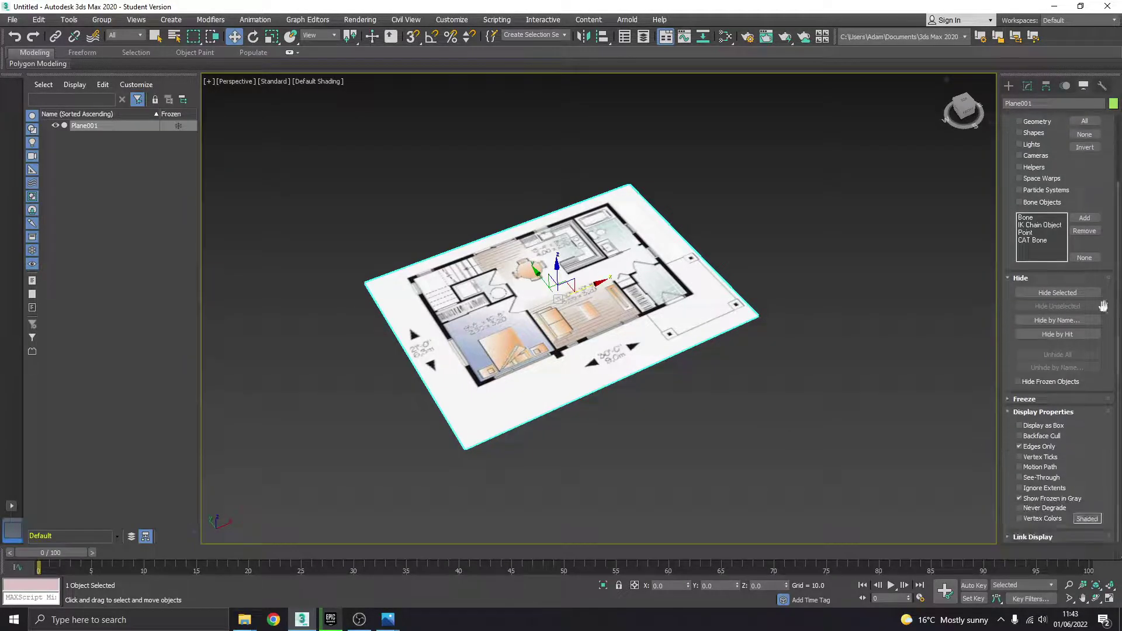
{"action": "left_click", "coordinate": [1048, 503]}
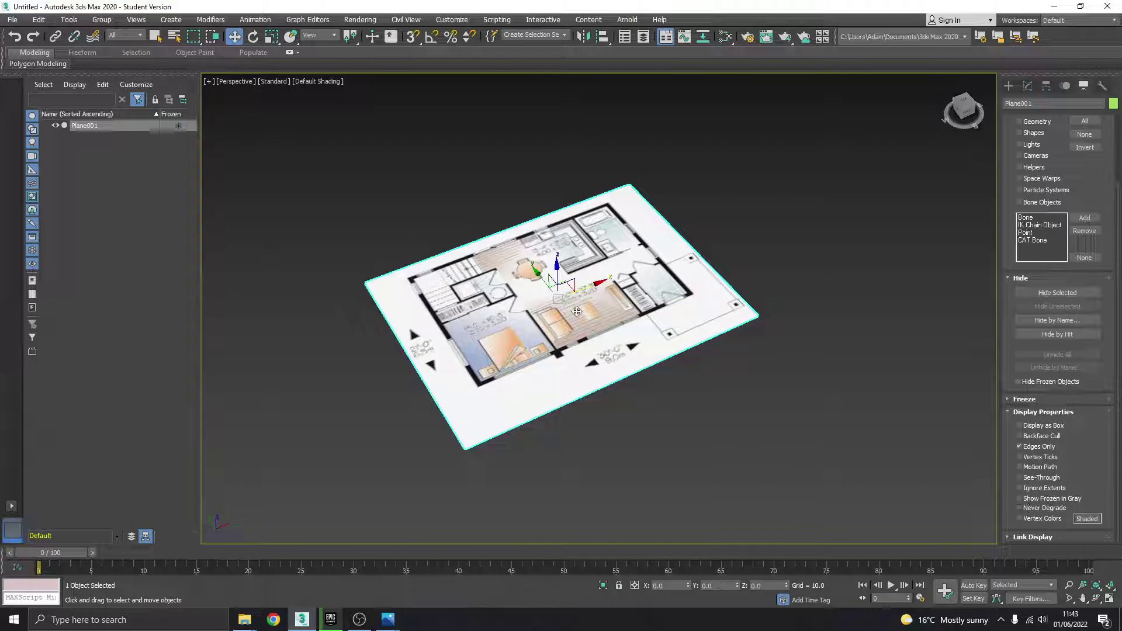
{"action": "right_click", "coordinate": [560, 286]}
- Freeze the ground floor plane and try selecting it in the viewport
{"action": "left_click", "coordinate": [1027, 86]}
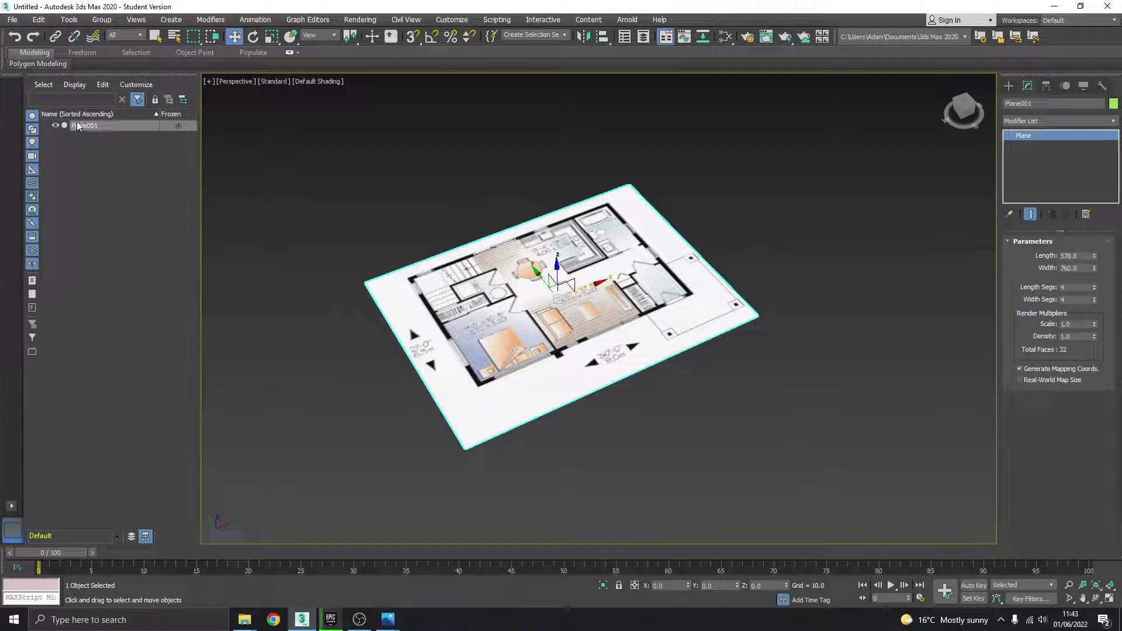
{"action": "left_click", "coordinate": [179, 125]}
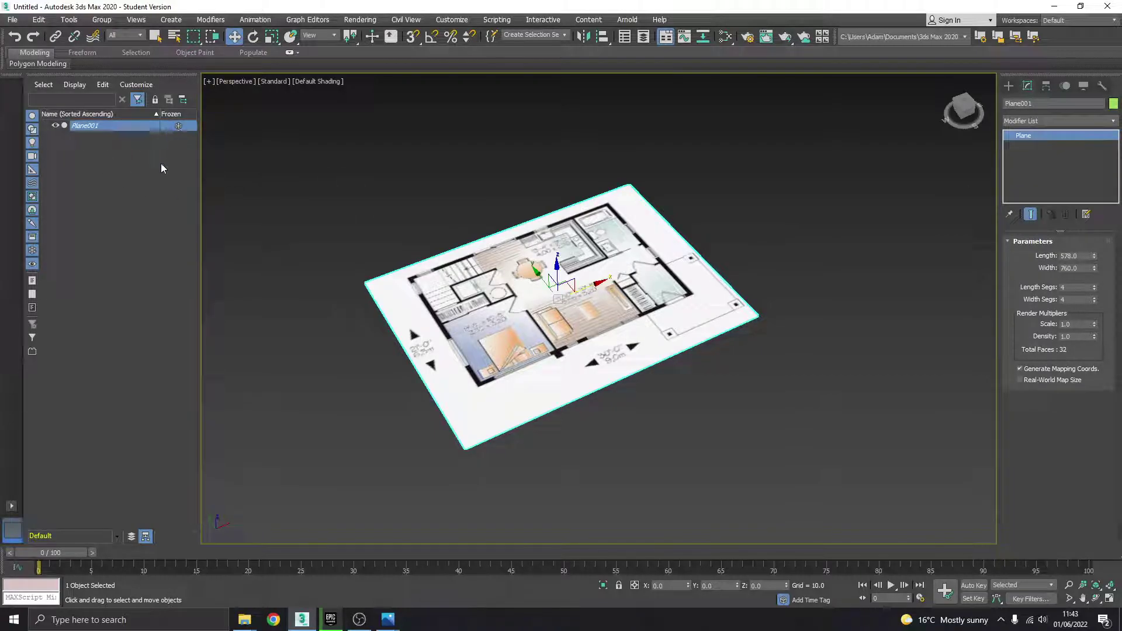
{"action": "left_click", "coordinate": [697, 261]}
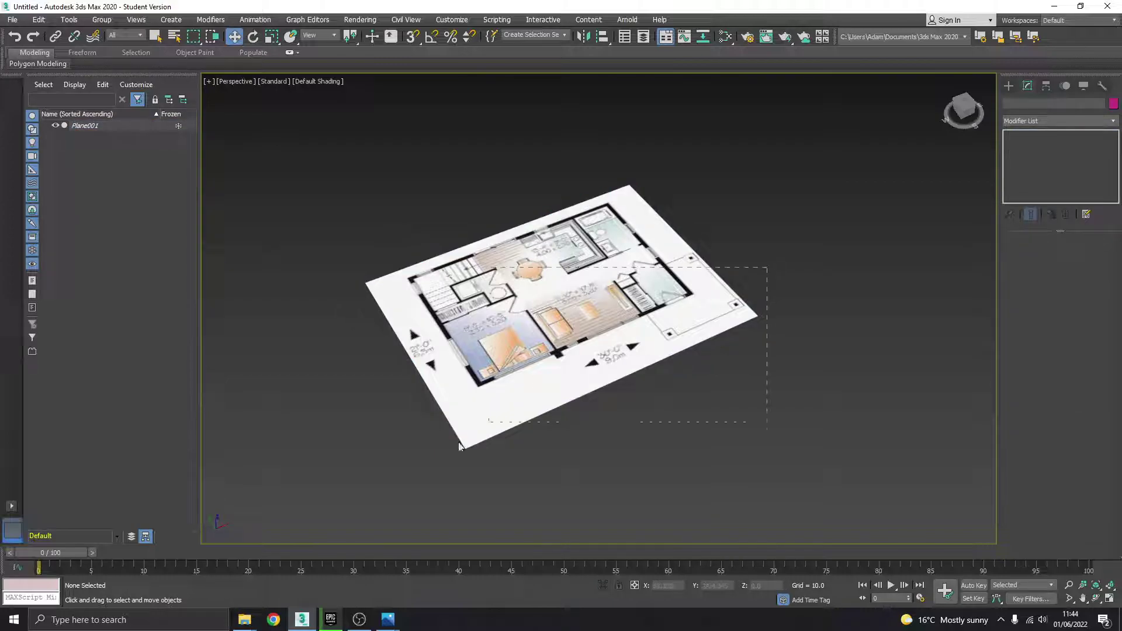
{"action": "left_click_drag", "start_coordinate": [439, 459], "coordinate": [439, 459]}
{"action": "middle_click_drag", "start_coordinate": [580, 393], "coordinate": [370, 506], "text": "alt"}
- Check the pixel dimensions of the rear elevation image in the Arch vis 2 folder, then return to 3ds Max
{"action": "mouse_move", "coordinate": [244, 618]}
{"action": "left_click", "coordinate": [246, 589]}
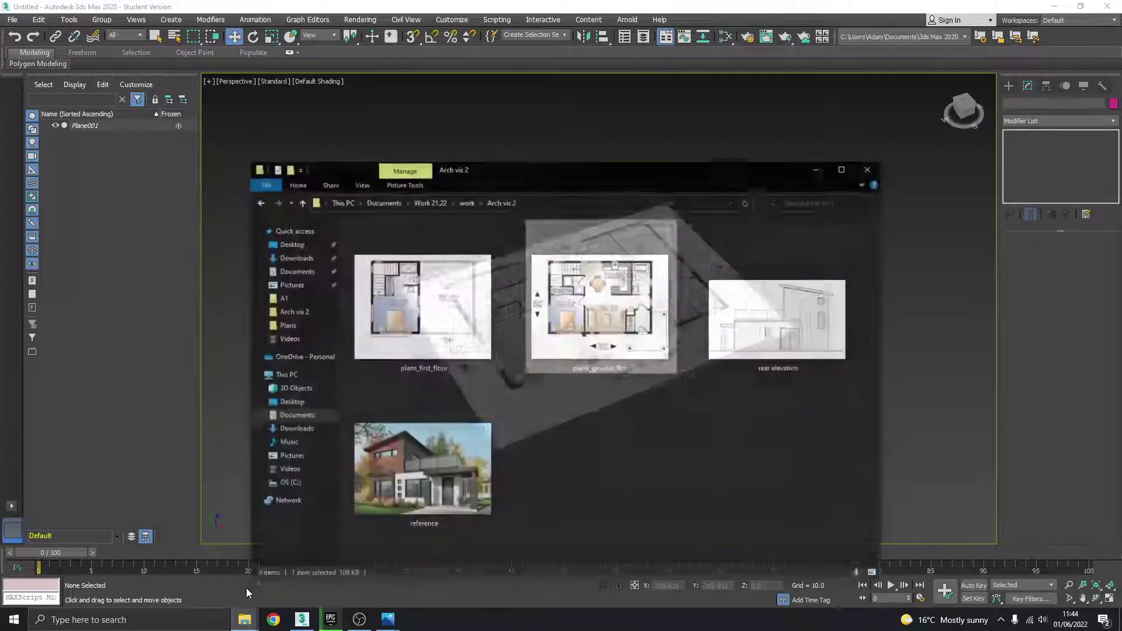
{"action": "left_click", "coordinate": [474, 333]}
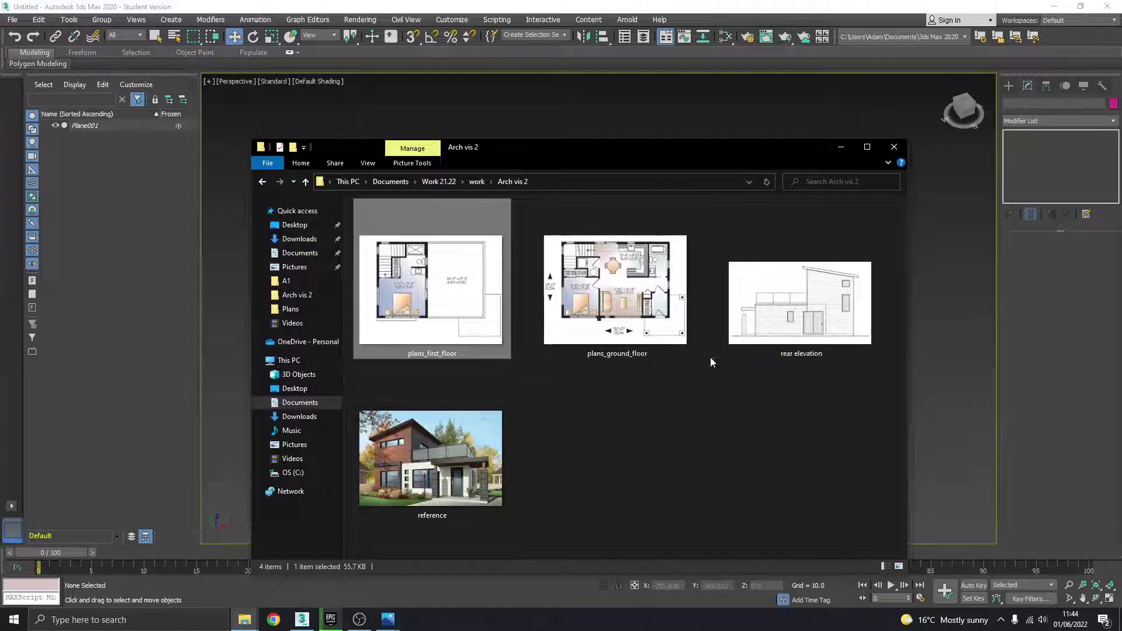
{"action": "left_click", "coordinate": [731, 357]}
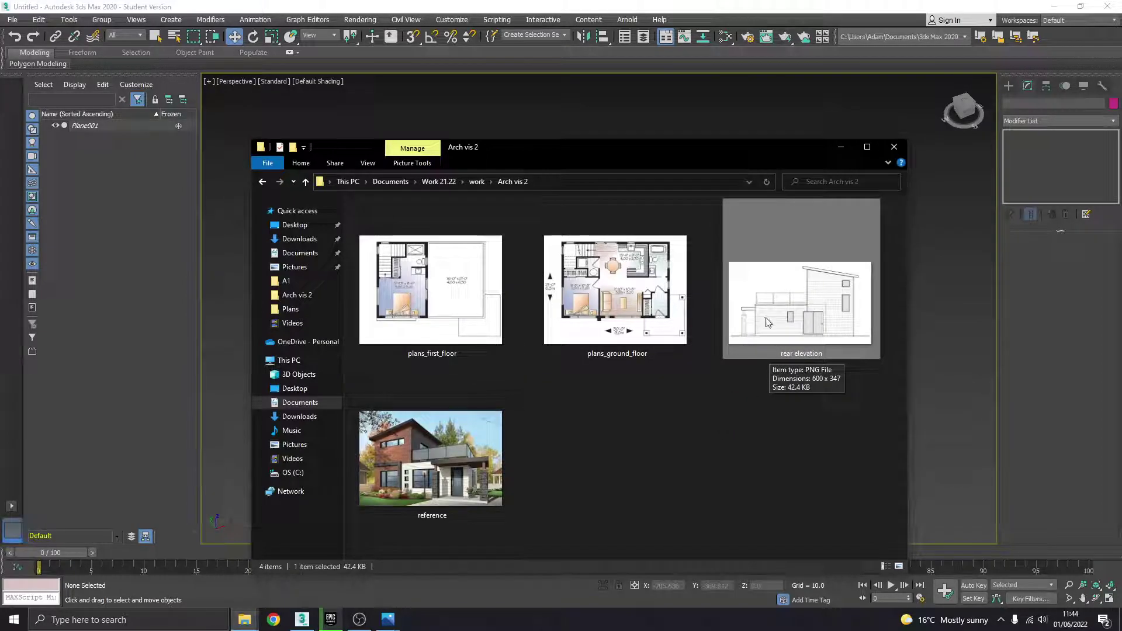
{"action": "left_click", "coordinate": [939, 315]}
- Create a second plane about 355 long and 617 wide beside the ground floor plan
{"action": "middle_click_drag", "start_coordinate": [752, 300], "coordinate": [710, 298]}
{"action": "left_click", "coordinate": [1008, 86]}
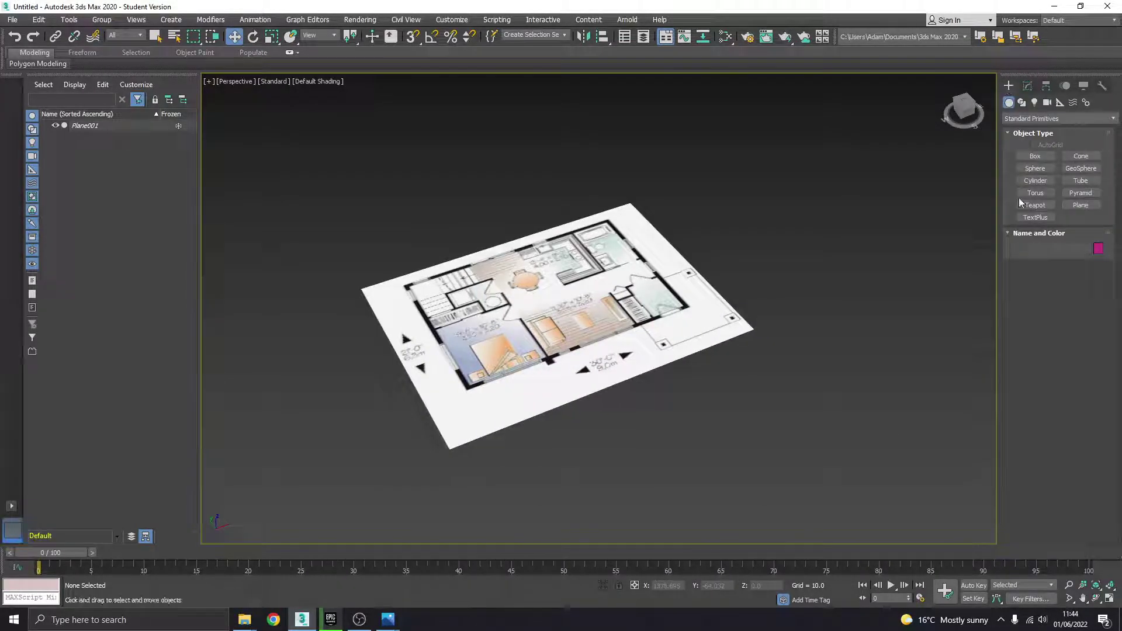
{"action": "left_click", "coordinate": [1085, 206]}
{"action": "middle_click_drag", "start_coordinate": [805, 268], "coordinate": [701, 268]}
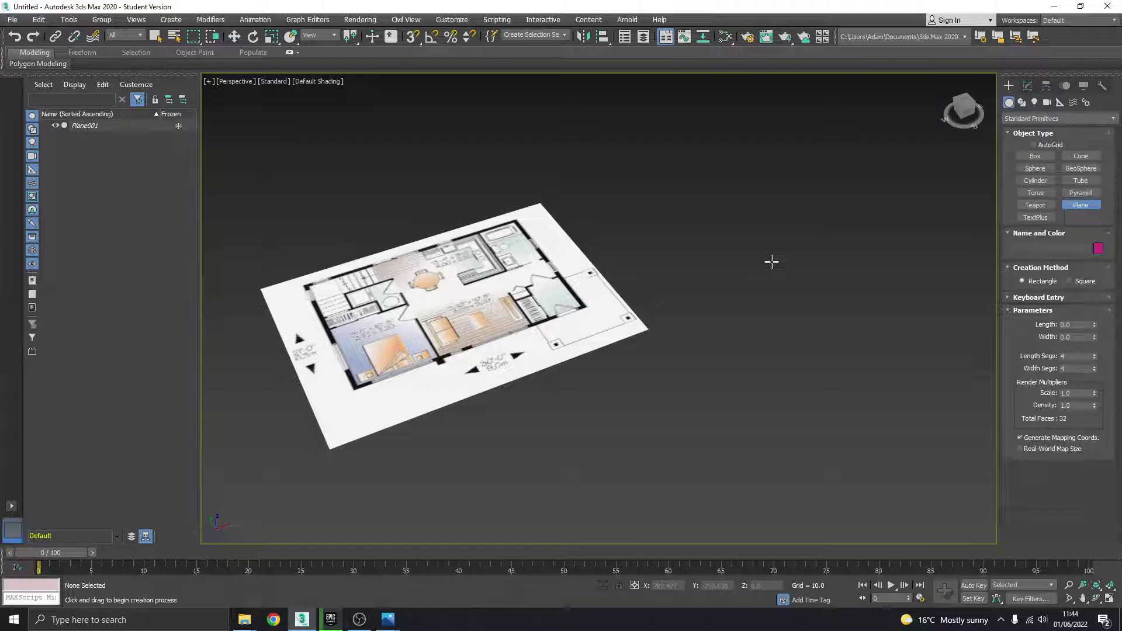
{"action": "left_click_drag", "start_coordinate": [715, 284], "coordinate": [988, 290]}
{"action": "middle_click_drag", "start_coordinate": [818, 281], "coordinate": [760, 292]}
{"action": "scroll", "coordinate": [707, 304], "scroll_direction": "up", "scroll_amount": 3}
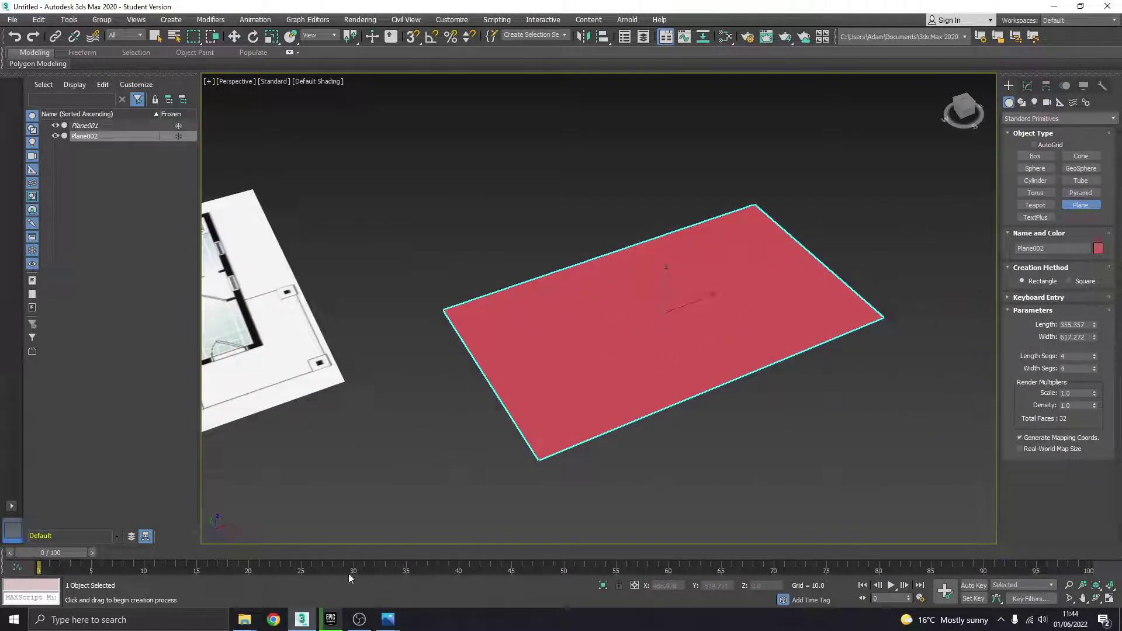
- Open the file details of the rear elevation image in the Arch vis 2 folder to read its width and height
{"action": "mouse_move", "coordinate": [245, 620]}
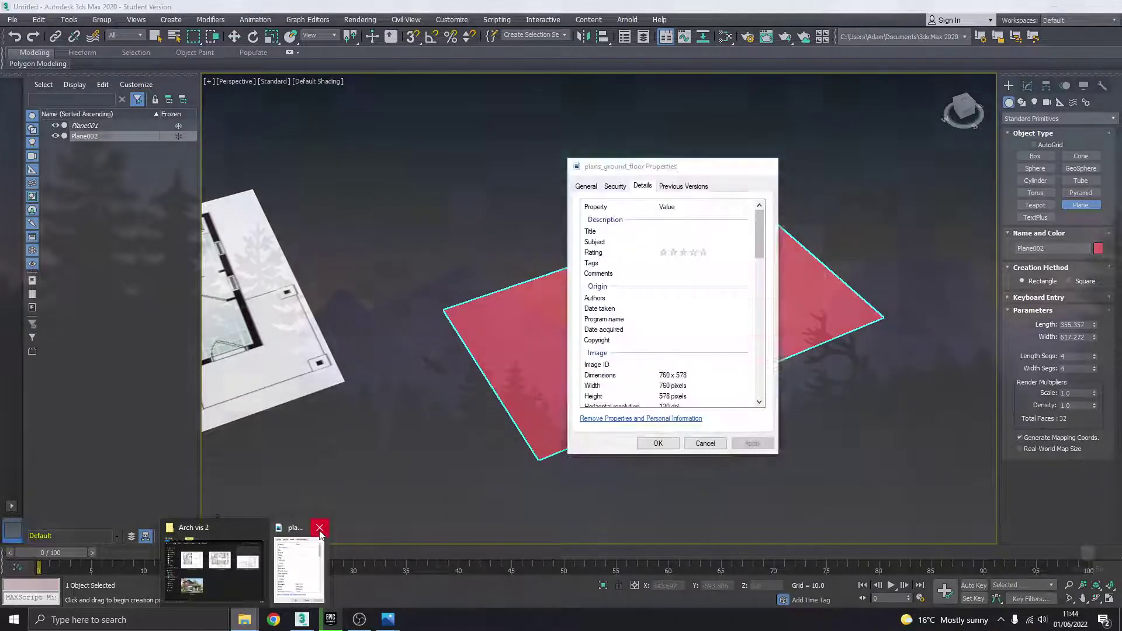
{"action": "left_click", "coordinate": [251, 574]}
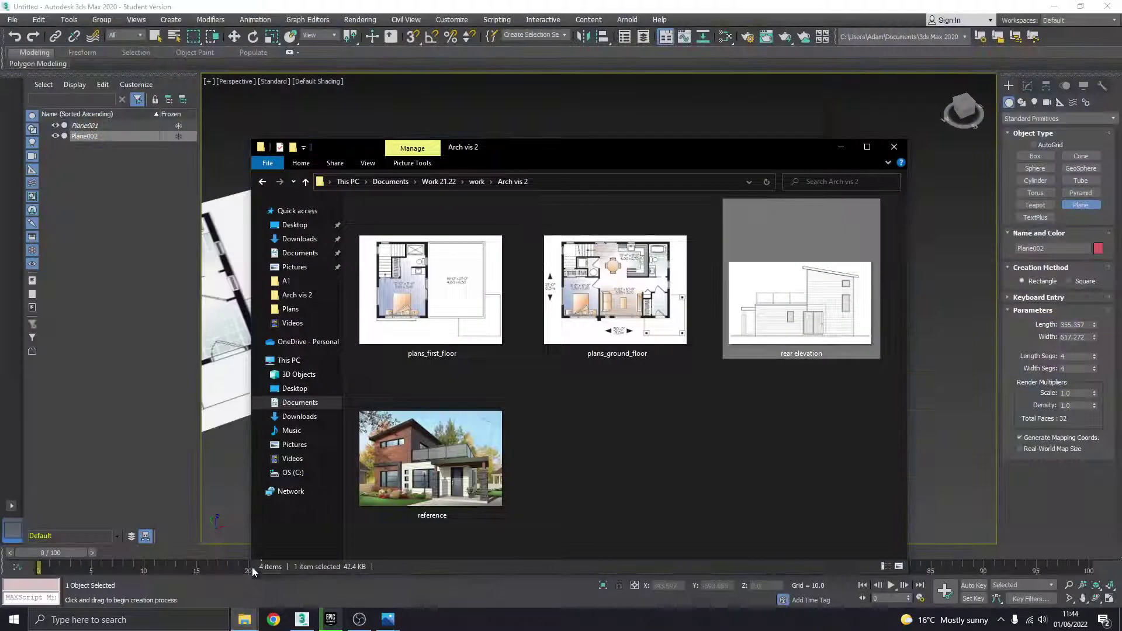
{"action": "right_click", "coordinate": [803, 337]}
{"action": "left_click", "coordinate": [830, 318]}
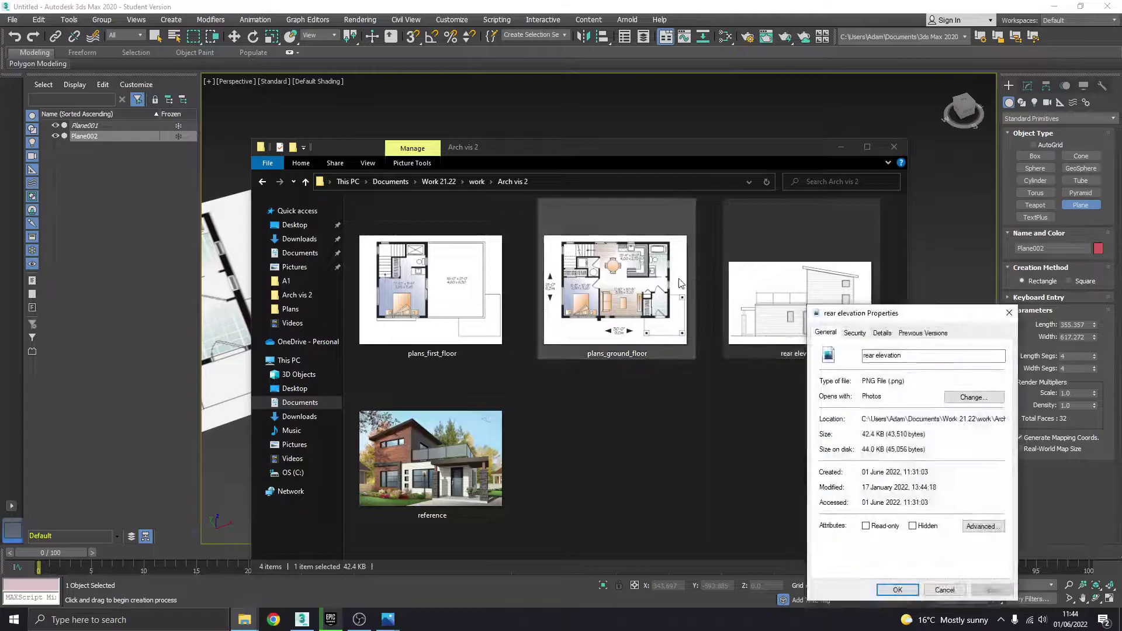
{"action": "left_click", "coordinate": [882, 332]}
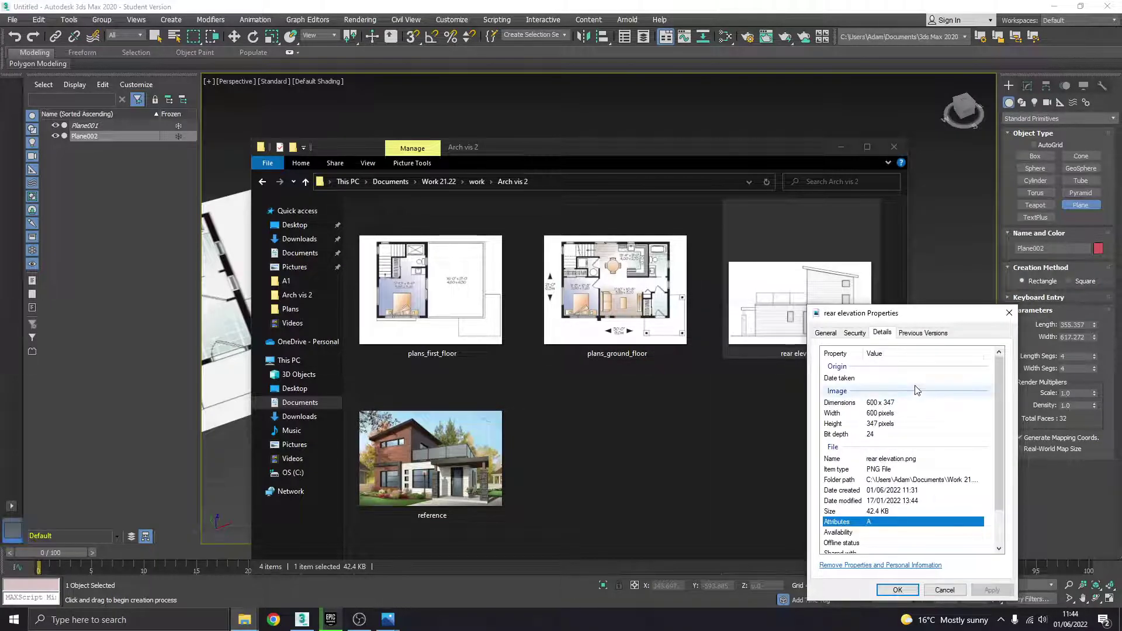
- Return to 3ds Max and set the second plane's length to 600 and its width to 347
{"action": "left_click", "coordinate": [1027, 86]}
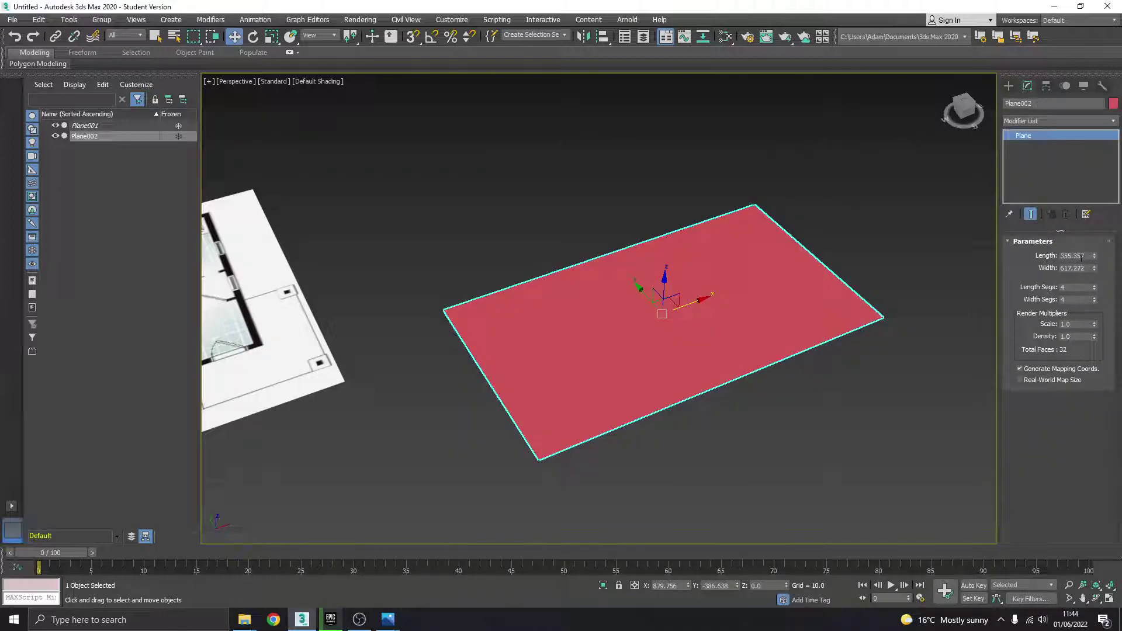
{"action": "double_click", "coordinate": [1085, 256]}
{"action": "key", "text": "Return"}
{"action": "double_click", "coordinate": [1089, 269]}
{"action": "type", "text": "347"}
{"action": "key", "text": "Return"}
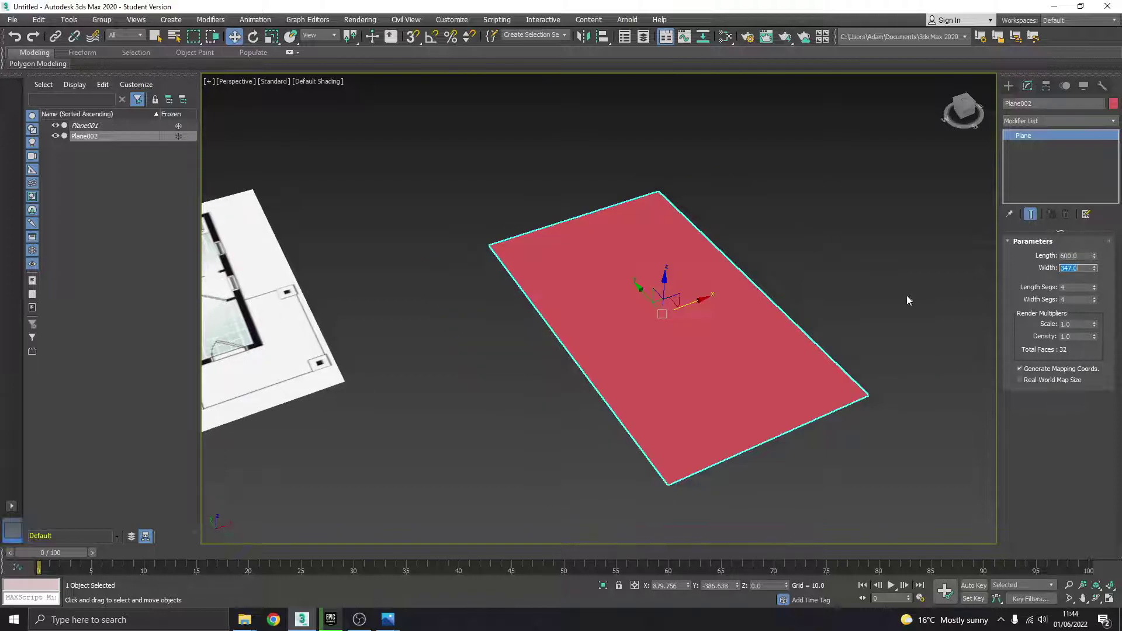
- Set the second plane's length to 347 and its width to 600
{"action": "middle_click_drag", "start_coordinate": [887, 304], "coordinate": [781, 312]}
{"action": "middle_click_drag", "start_coordinate": [693, 322], "coordinate": [671, 316]}
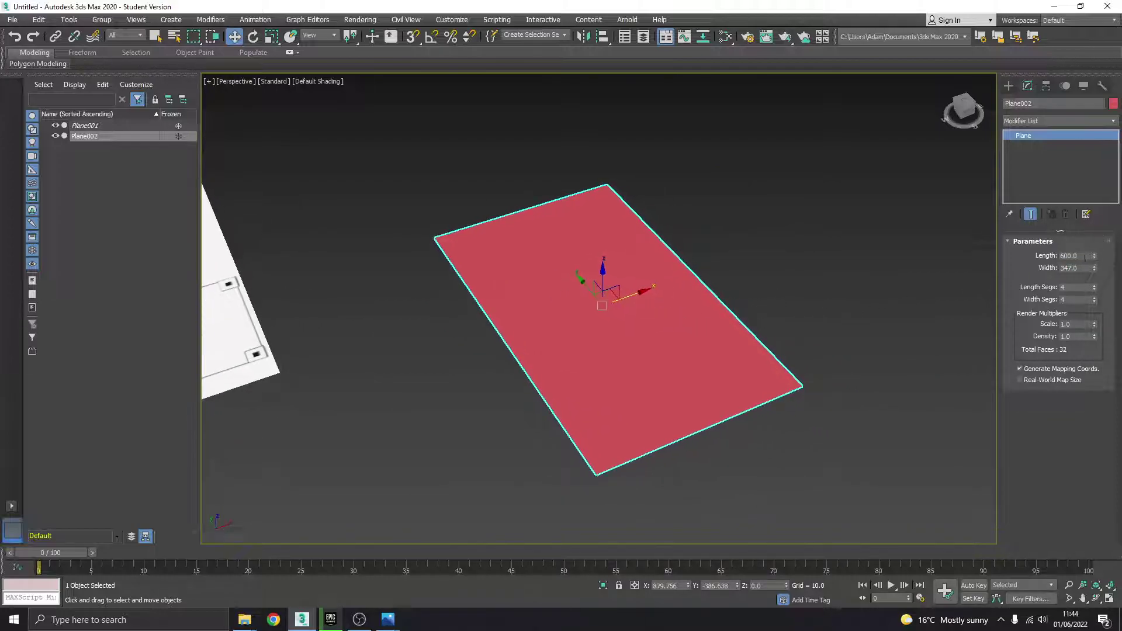
{"action": "type", "text": "47"}
{"action": "key", "text": "Return"}
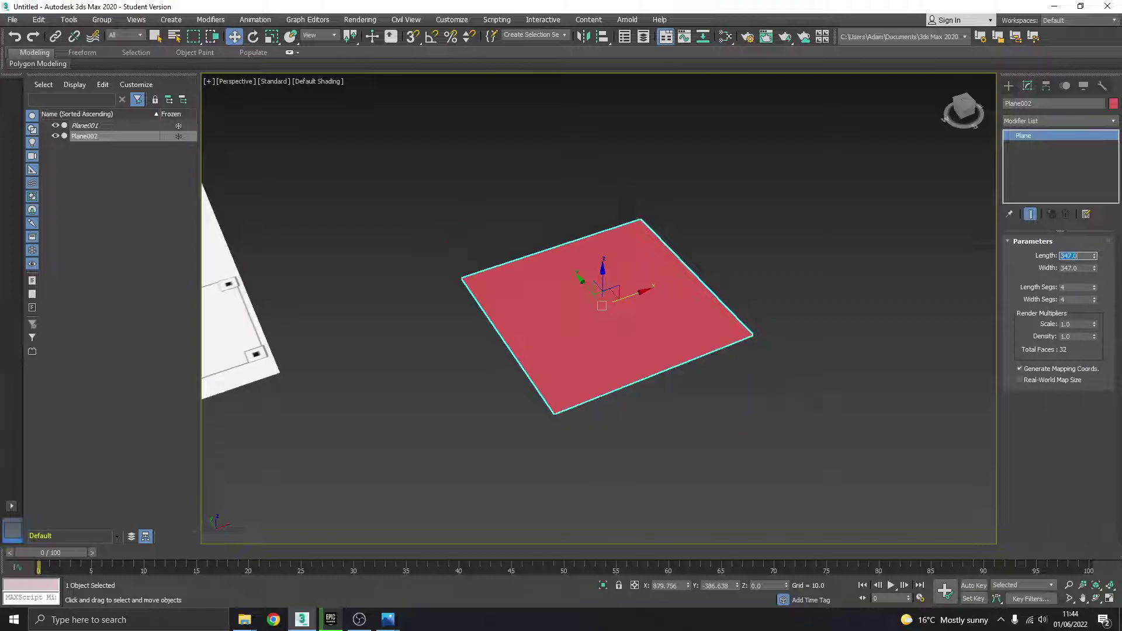
{"action": "left_click", "coordinate": [1081, 267]}
{"action": "key", "text": "Return"}
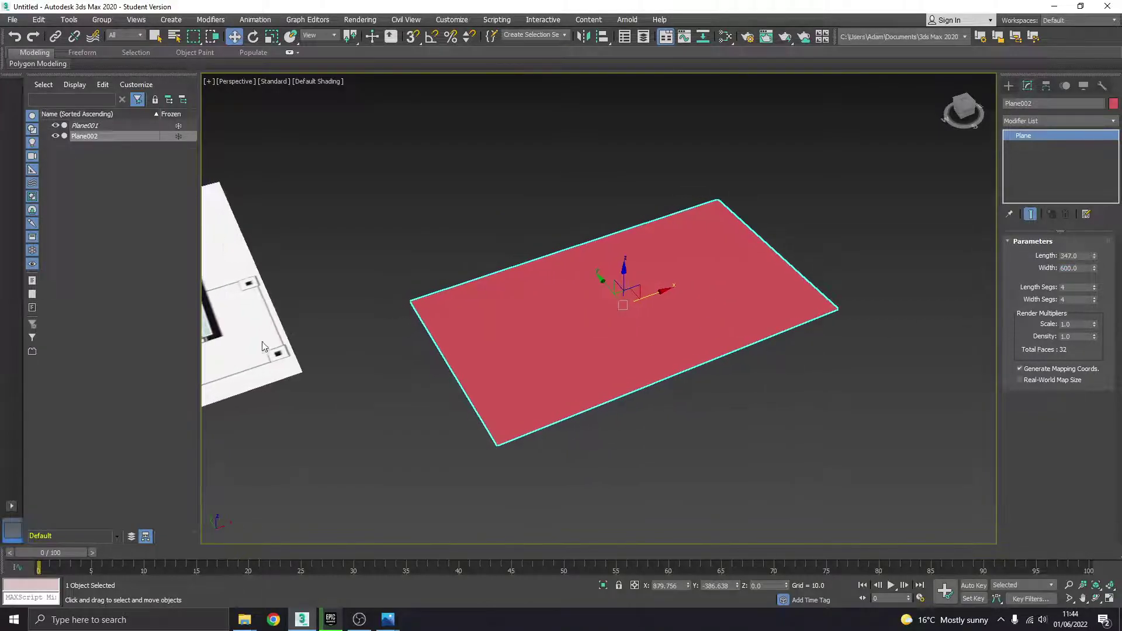
- Add a second Standard material to the Slate Material Editor view, below the floor plan material
{"action": "key", "text": "m"}
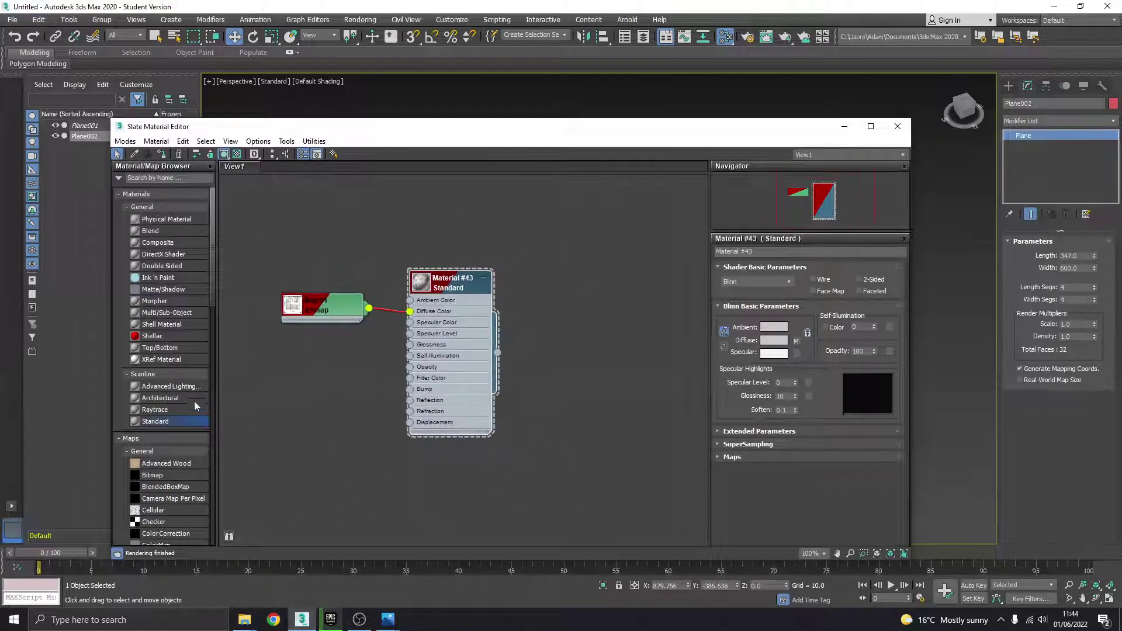
{"action": "left_click_drag", "start_coordinate": [344, 442], "coordinate": [350, 439]}
{"action": "middle_click_drag", "start_coordinate": [321, 391], "coordinate": [455, 261]}
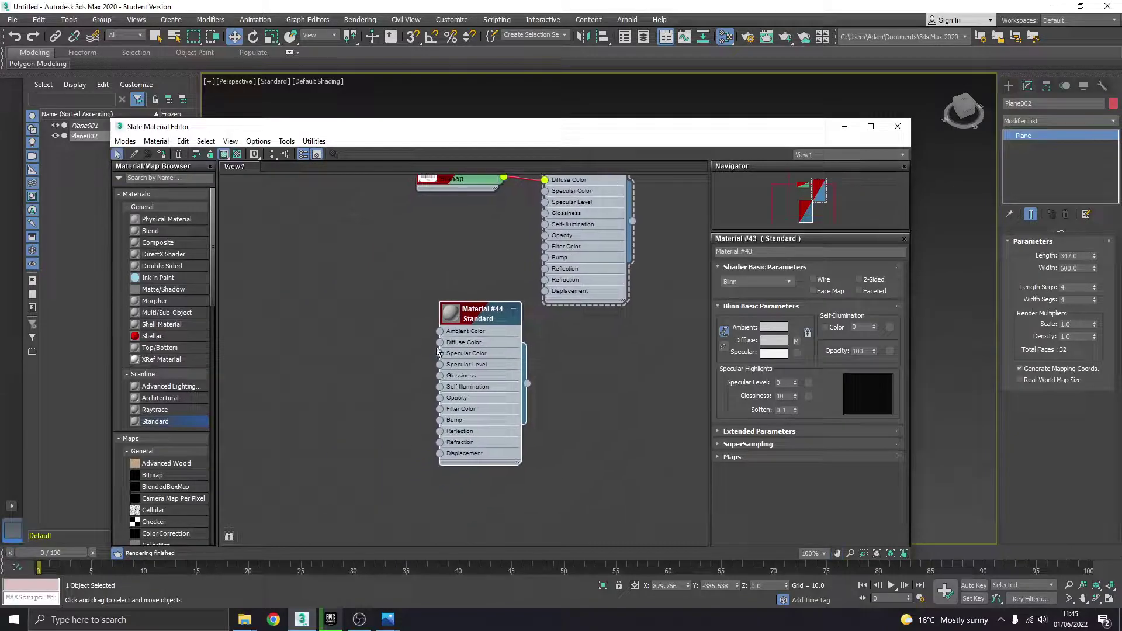
- Bring the rear elevation image from the Arch vis 2 folder into the Slate Material Editor as a bitmap beside the new material
{"action": "left_click", "coordinate": [244, 620]}
{"action": "left_click", "coordinate": [222, 577]}
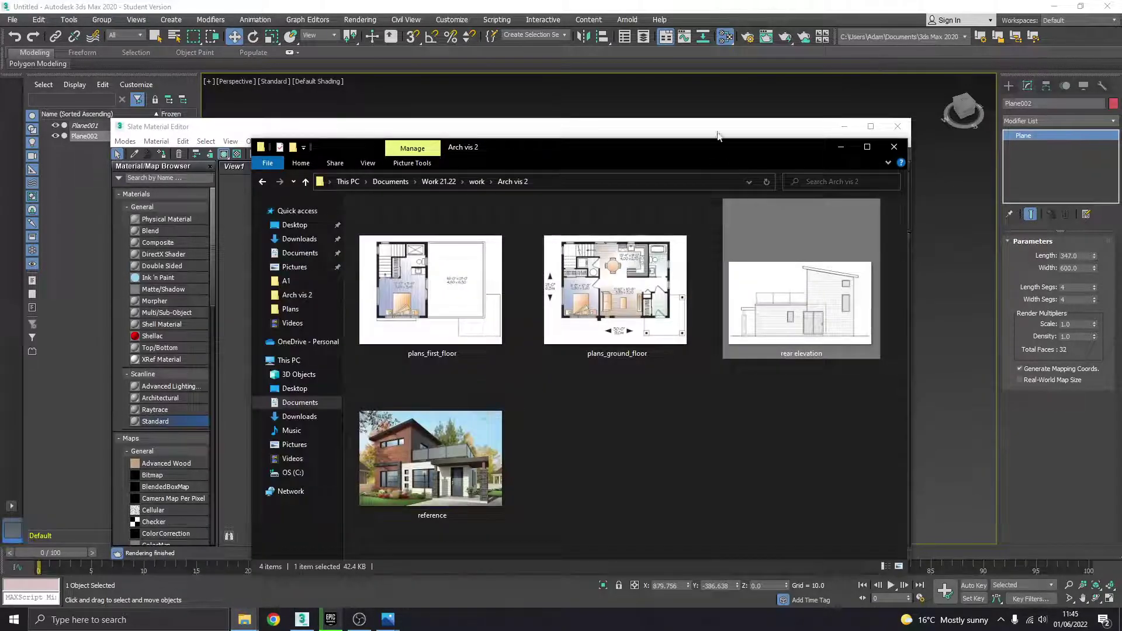
{"action": "left_click_drag", "start_coordinate": [716, 125], "coordinate": [971, 110]}
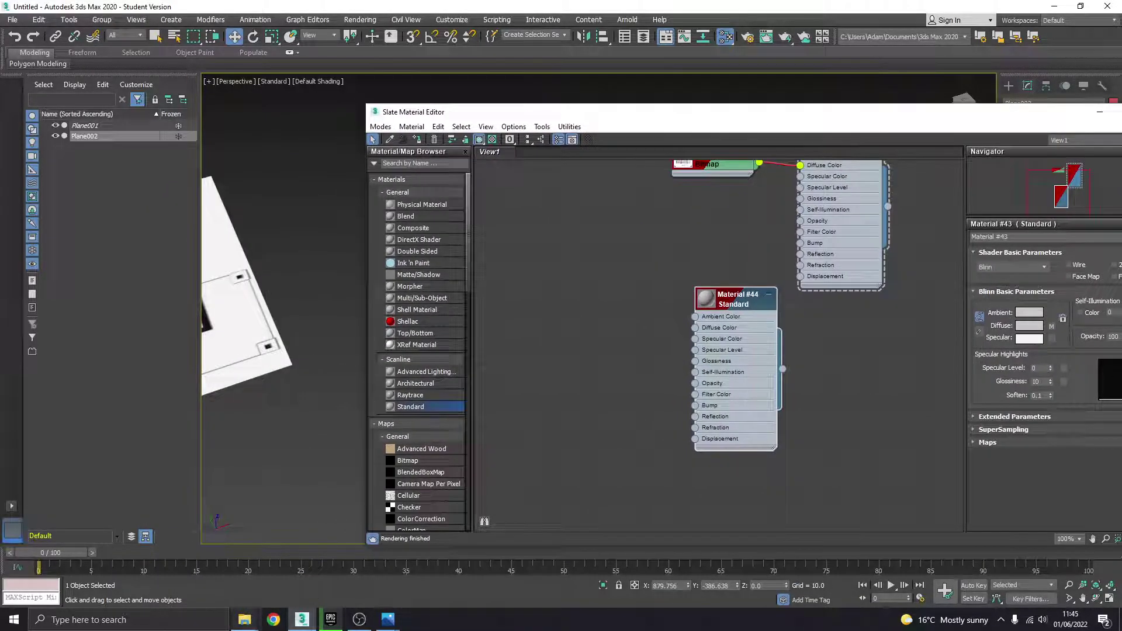
{"action": "left_click", "coordinate": [311, 624]}
{"action": "left_click", "coordinate": [301, 619]}
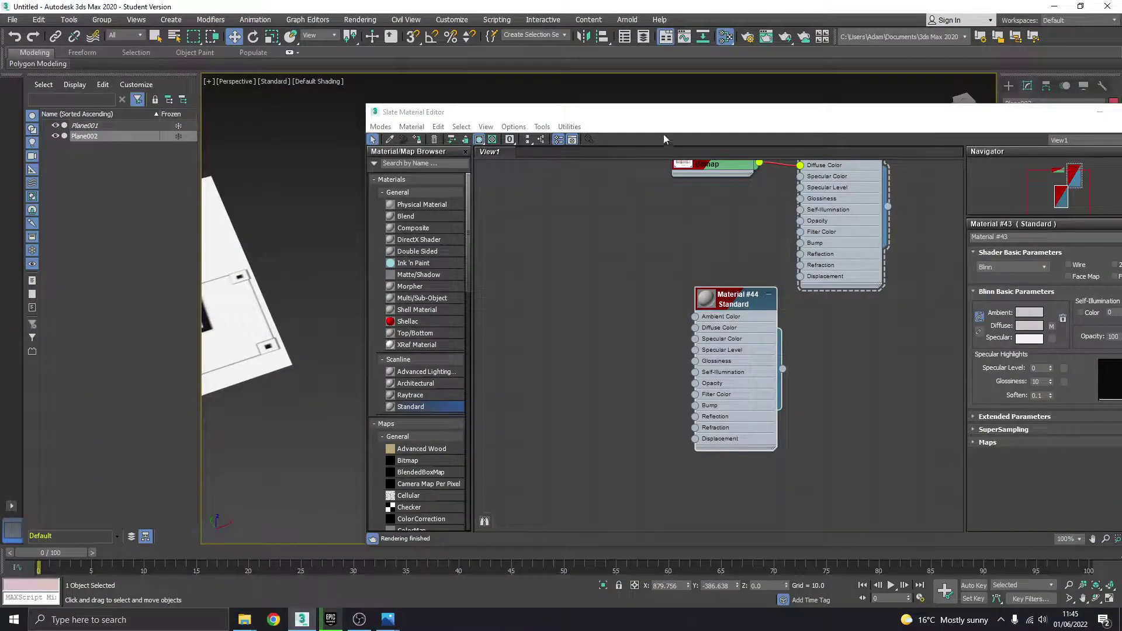
{"action": "left_click_drag", "start_coordinate": [597, 115], "coordinate": [267, 75]}
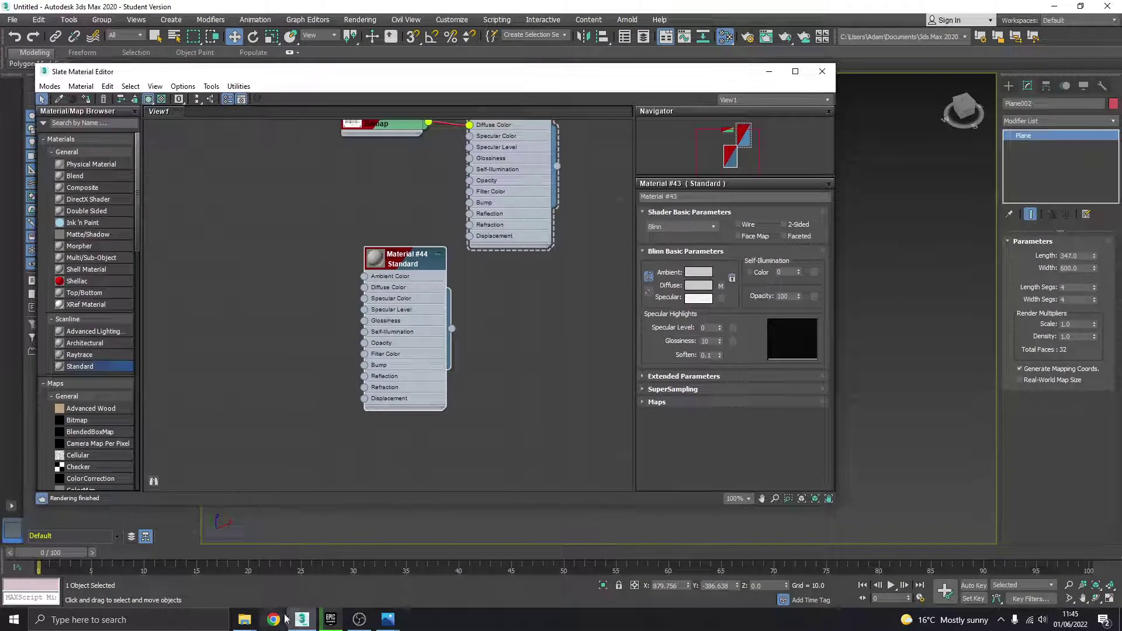
{"action": "mouse_move", "coordinate": [244, 619]}
{"action": "left_click", "coordinate": [220, 577]}
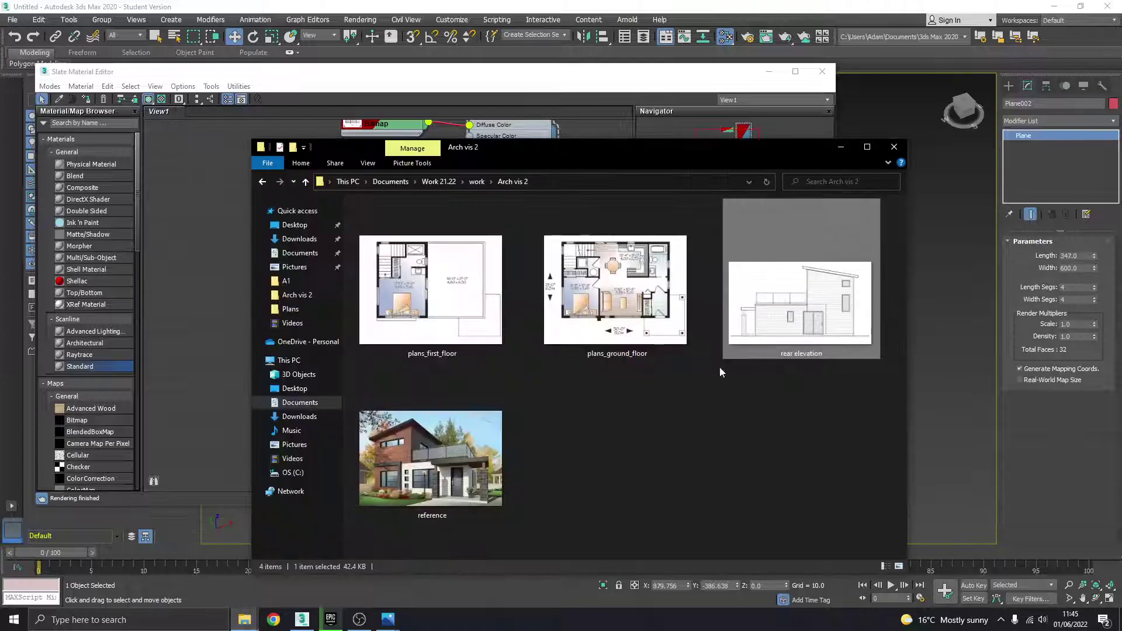
{"action": "left_click_drag", "start_coordinate": [539, 148], "coordinate": [708, 133]}
{"action": "left_click_drag", "start_coordinate": [989, 310], "coordinate": [267, 339]}
- Connect the rear elevation bitmap to the new material's Diffuse Color and place its node level with the material's header
{"action": "left_click", "coordinate": [320, 362]}
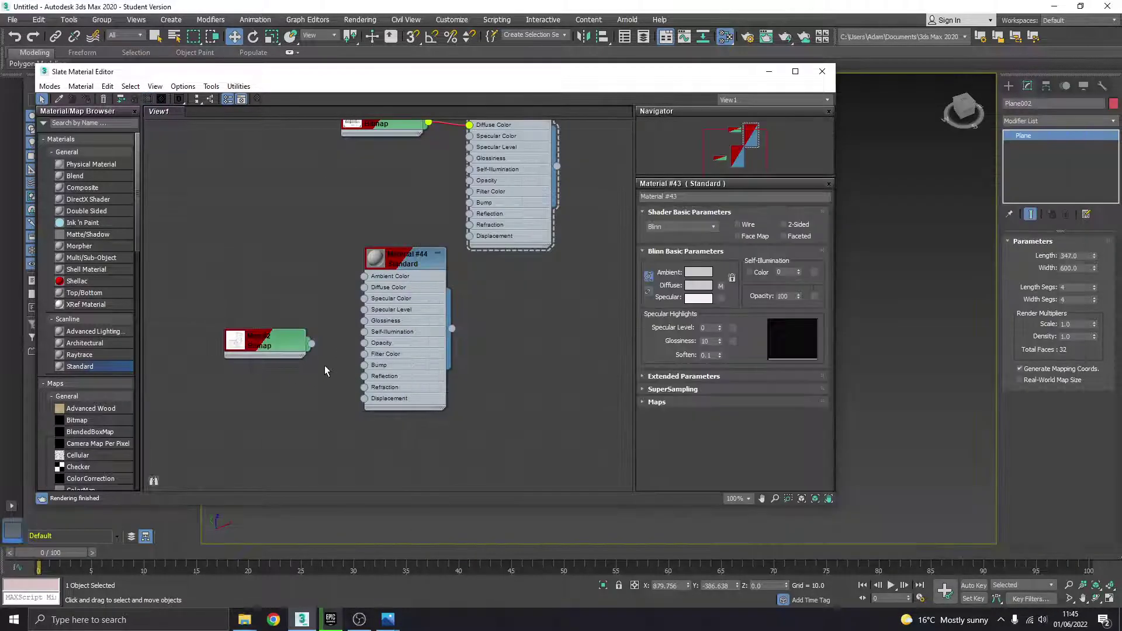
{"action": "left_click_drag", "start_coordinate": [360, 299], "coordinate": [364, 287]}
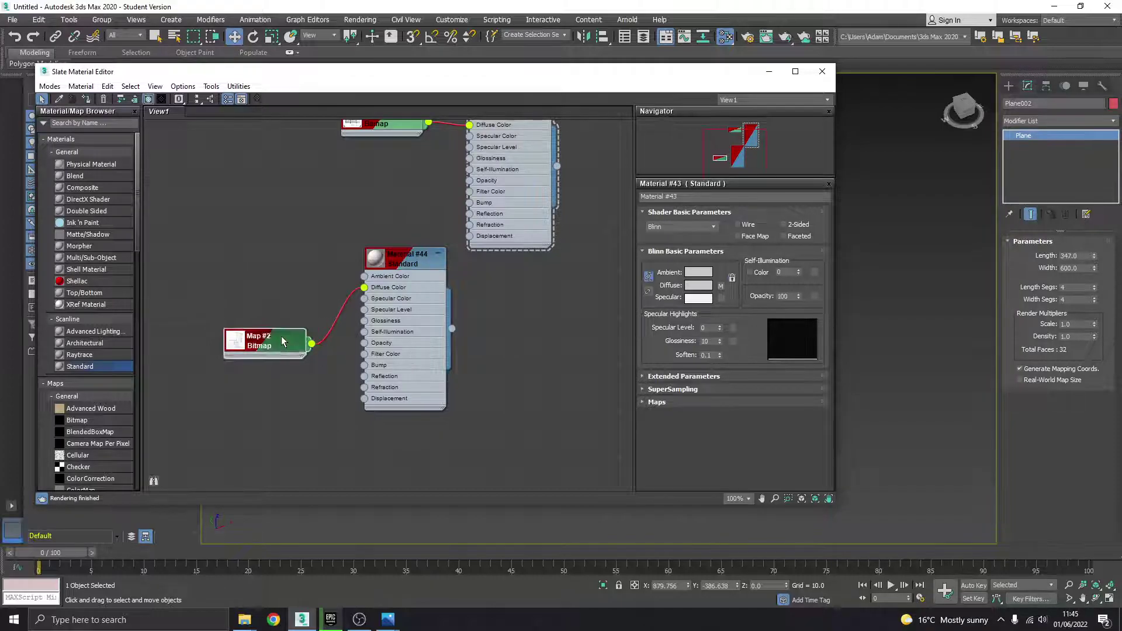
{"action": "left_click_drag", "start_coordinate": [266, 342], "coordinate": [265, 259]}
- Assign the rear elevation material to the second plane, show its map in the viewport and close the material editor
{"action": "left_click_drag", "start_coordinate": [414, 256], "coordinate": [889, 320]}
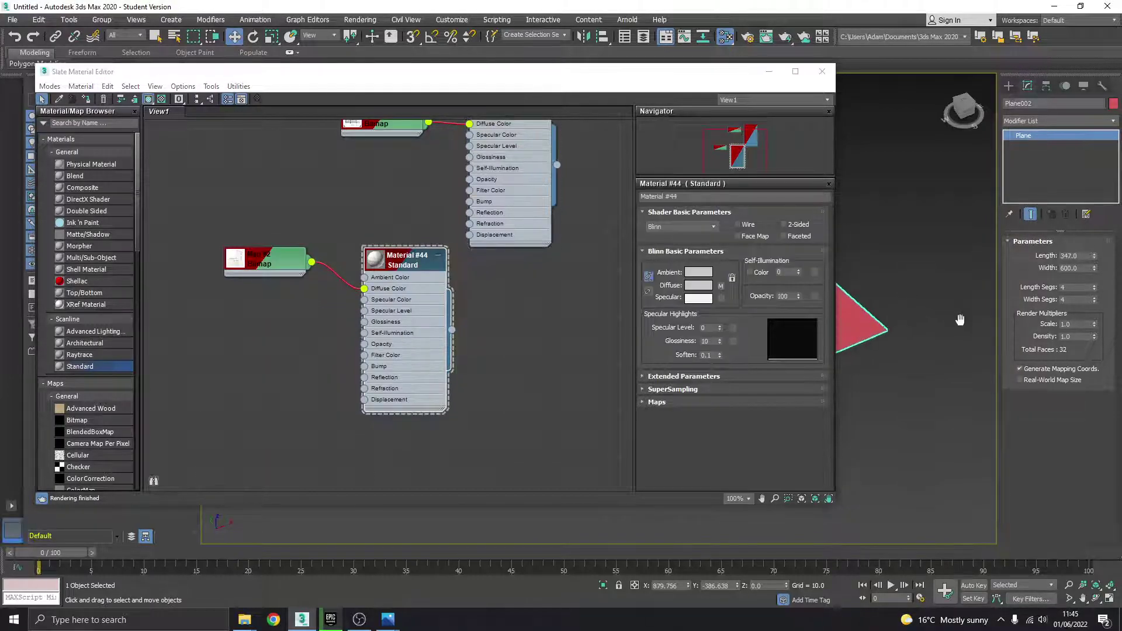
{"action": "left_click", "coordinate": [87, 99]}
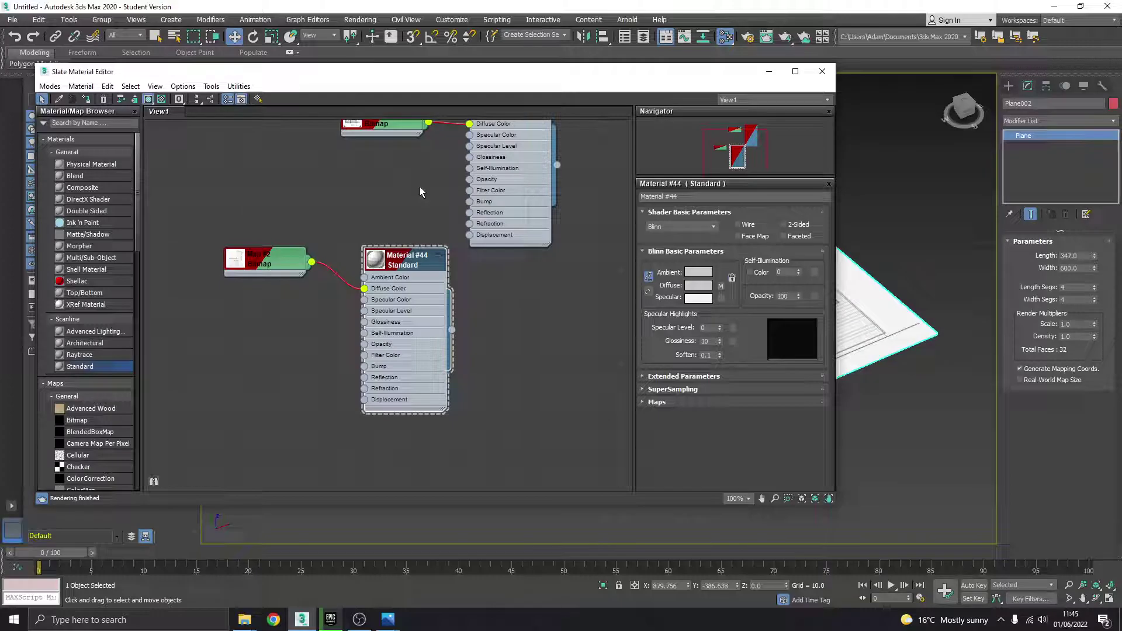
{"action": "left_click", "coordinate": [822, 70]}
{"action": "middle_click_drag", "start_coordinate": [756, 223], "coordinate": [629, 267]}
{"action": "scroll", "coordinate": [630, 267], "scroll_direction": "down", "scroll_amount": 4}
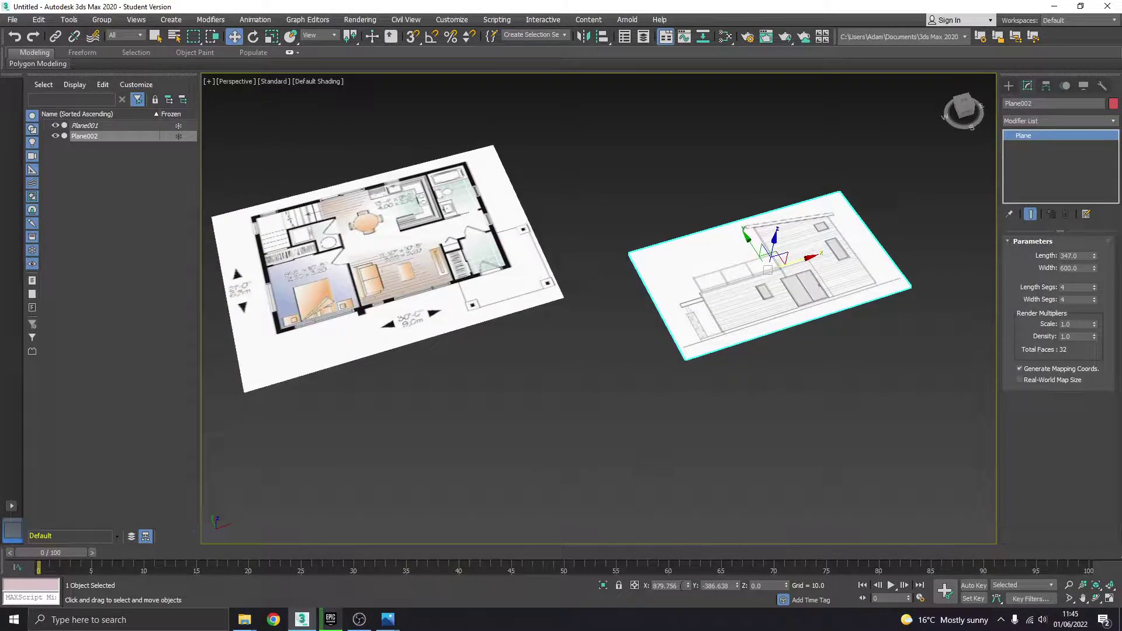
- Reset the rear elevation plane's X and Y position to 0, then move it along Y to about 482, behind the floor plan
{"action": "right_click", "coordinate": [688, 586]}
{"action": "right_click", "coordinate": [737, 585]}
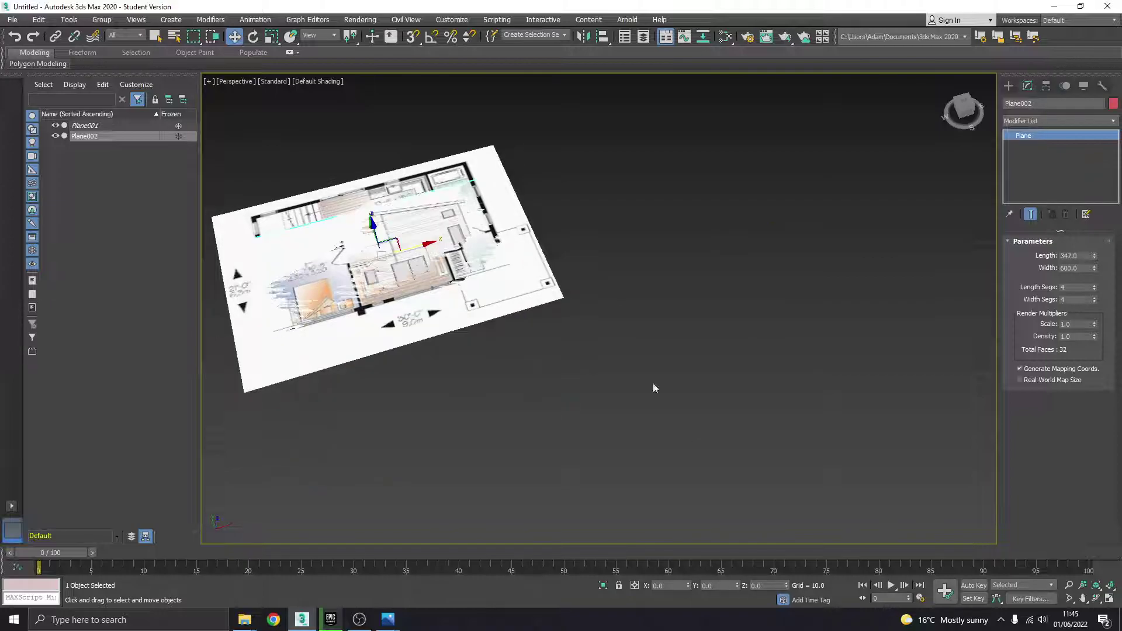
{"action": "middle_click_drag", "start_coordinate": [583, 323], "coordinate": [563, 302], "text": "alt"}
{"action": "left_click_drag", "start_coordinate": [564, 302], "coordinate": [369, 274]}
{"action": "middle_click_drag", "start_coordinate": [369, 275], "coordinate": [512, 237], "text": "alt"}
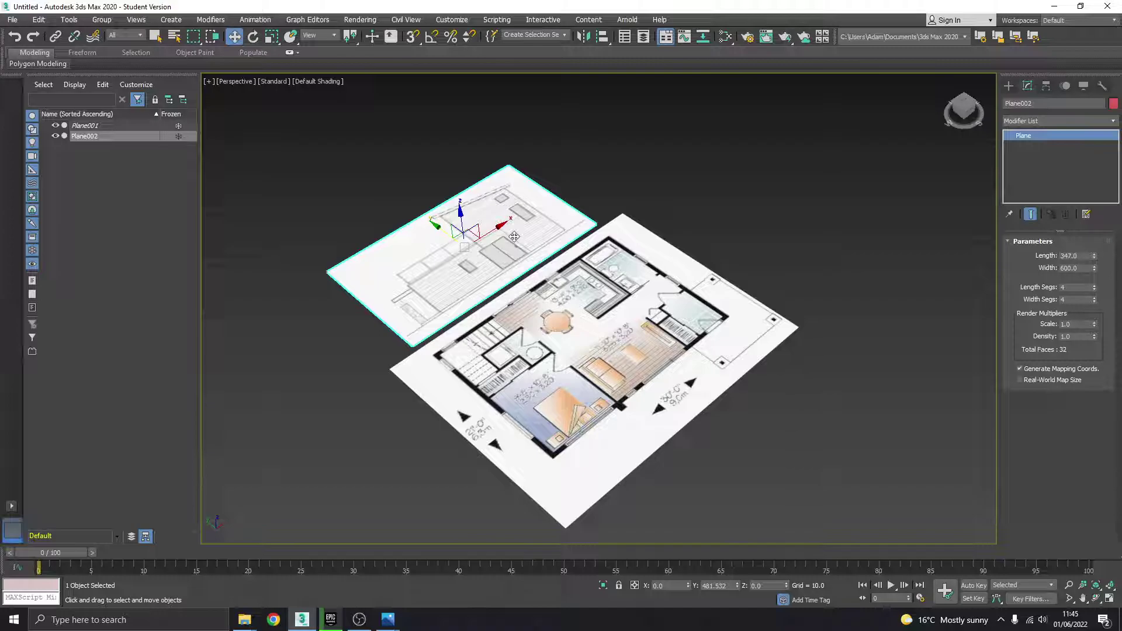
{"action": "middle_click_drag", "start_coordinate": [512, 236], "coordinate": [504, 220]}
- Turn on angle snap and rotate the rear elevation plane about its X axis until it stands upright
{"action": "key", "text": "e"}
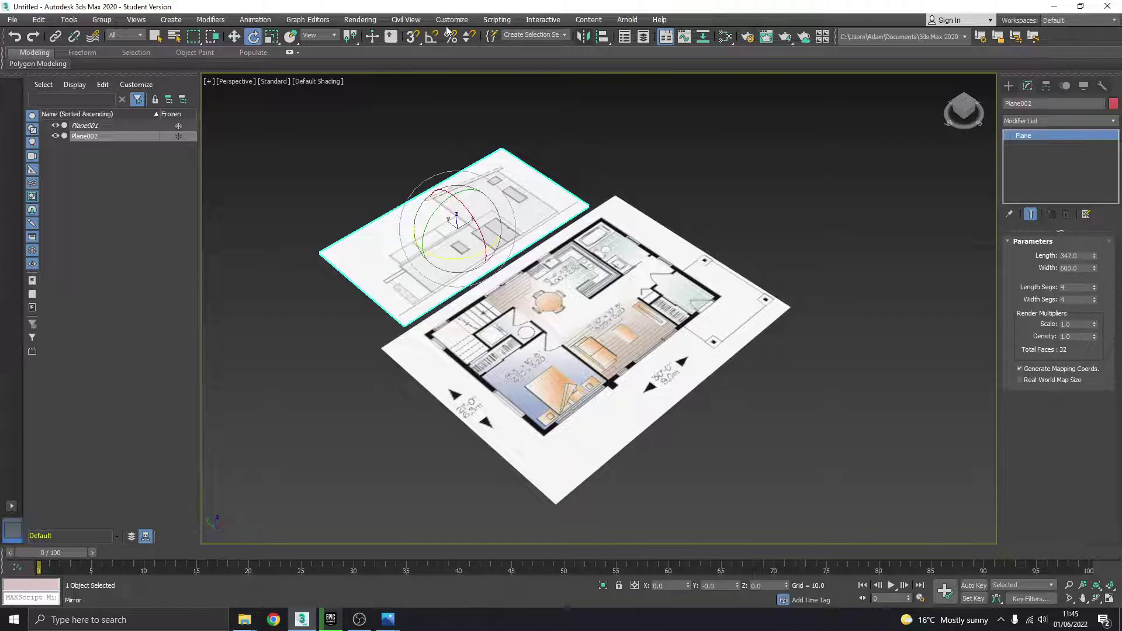
{"action": "key", "text": "a"}
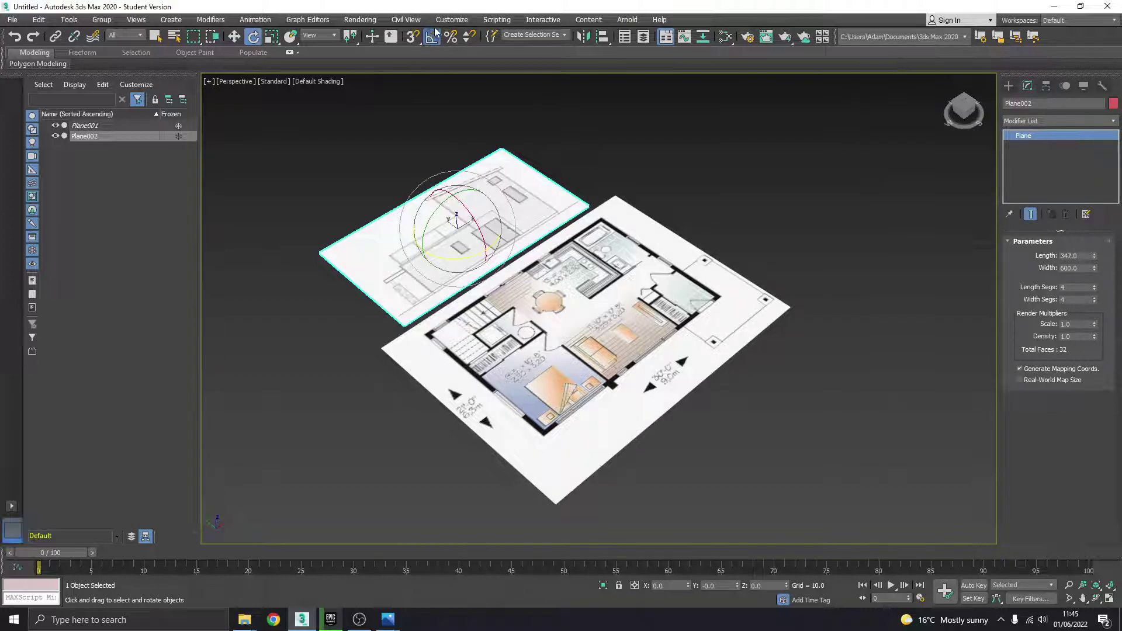
{"action": "scroll", "coordinate": [421, 176], "scroll_direction": "up", "scroll_amount": 5}
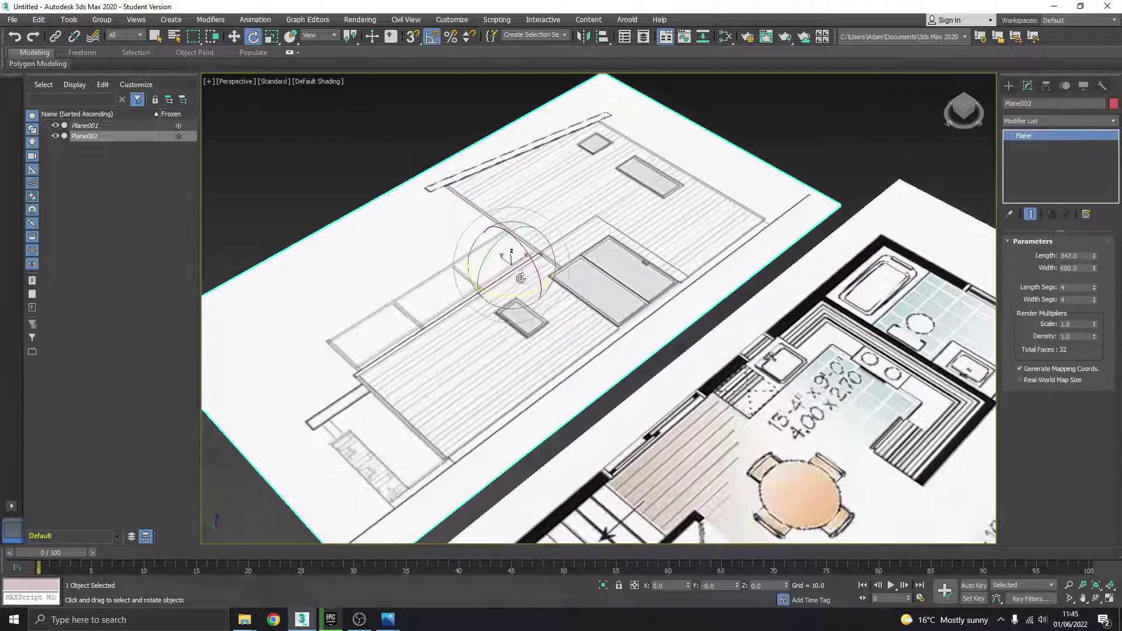
{"action": "left_click_drag", "start_coordinate": [526, 249], "coordinate": [553, 295]}
- Move the upright rear elevation plane to about 257 in Y and raise it to about 149 in Z, near the plan's rear wall
{"action": "key", "text": "w"}
{"action": "middle_click_drag", "start_coordinate": [552, 295], "coordinate": [566, 283], "text": "alt"}
{"action": "left_click_drag", "start_coordinate": [494, 257], "coordinate": [694, 318]}
{"action": "middle_click_drag", "start_coordinate": [795, 328], "coordinate": [744, 328], "text": "alt"}
{"action": "left_click_drag", "start_coordinate": [727, 291], "coordinate": [739, 108]}
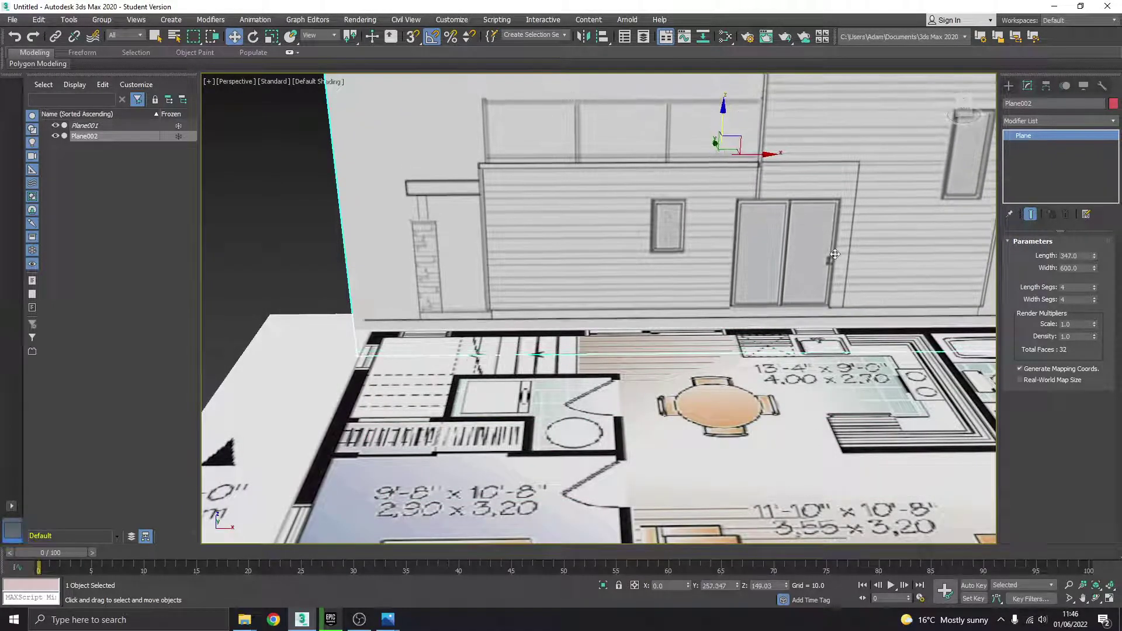
- Compare the wall ends and ground line of the rear elevation with the corners of the floor plan's rear wall
{"action": "middle_click_drag", "start_coordinate": [839, 245], "coordinate": [723, 252]}
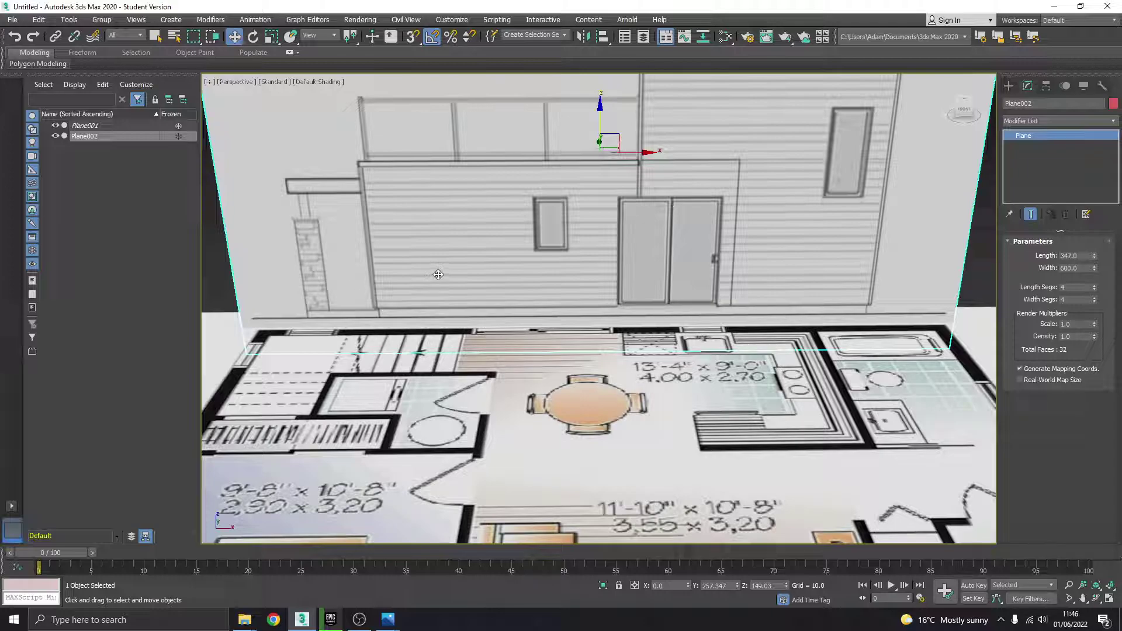
{"action": "key", "text": "r"}
{"action": "scroll", "coordinate": [516, 265], "scroll_direction": "up", "scroll_amount": 4}
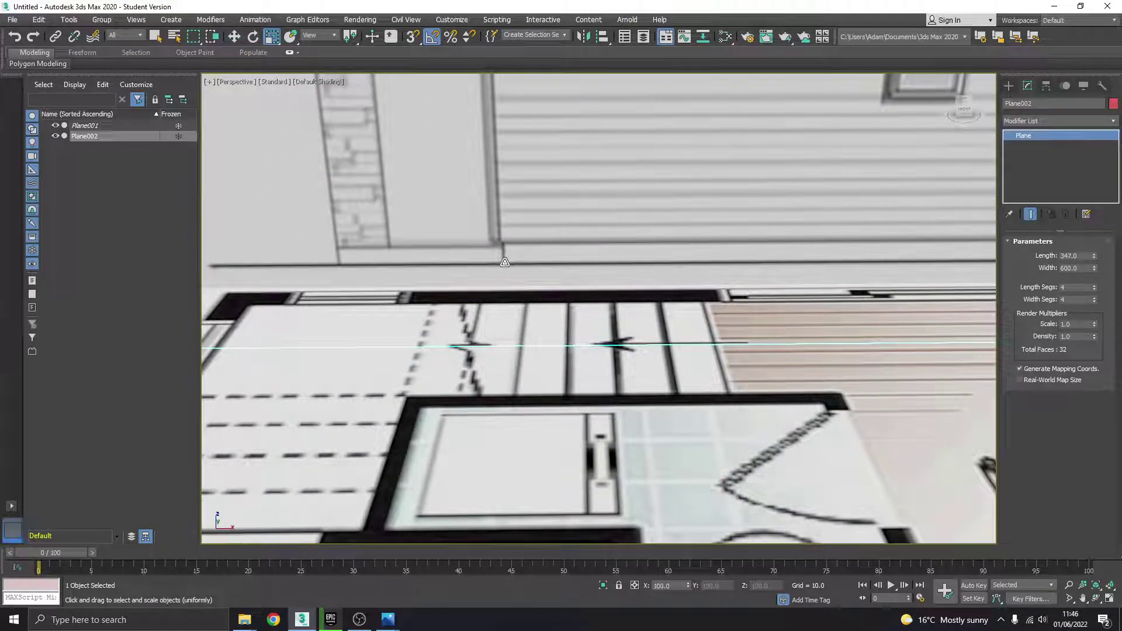
{"action": "scroll", "coordinate": [503, 253], "scroll_direction": "down", "scroll_amount": 5}
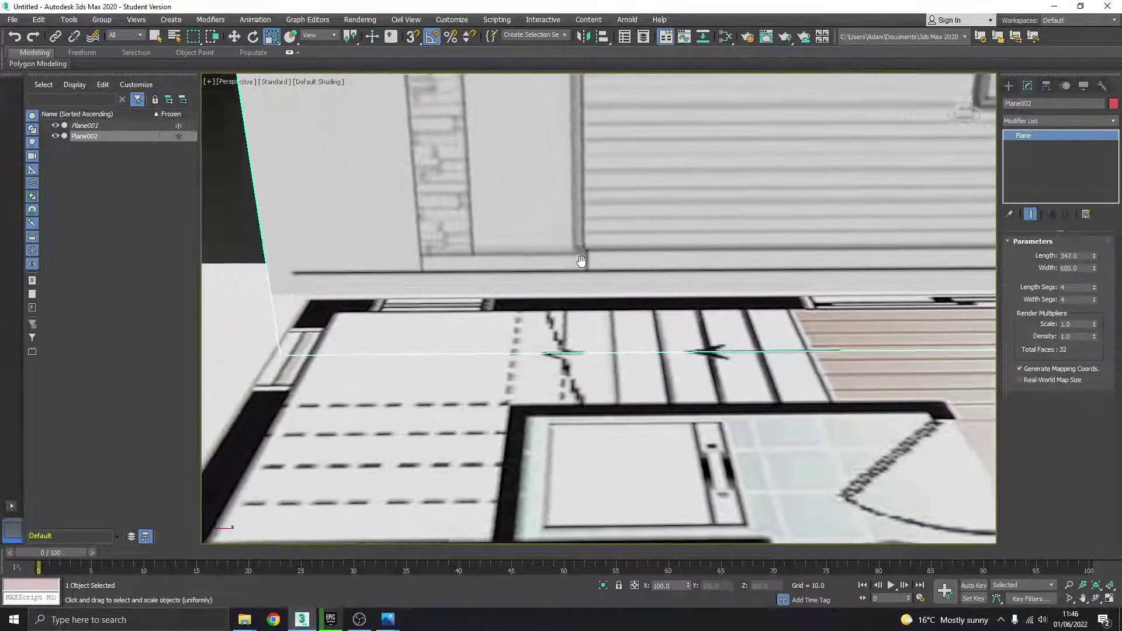
{"action": "scroll", "coordinate": [594, 247], "scroll_direction": "up", "scroll_amount": 2}
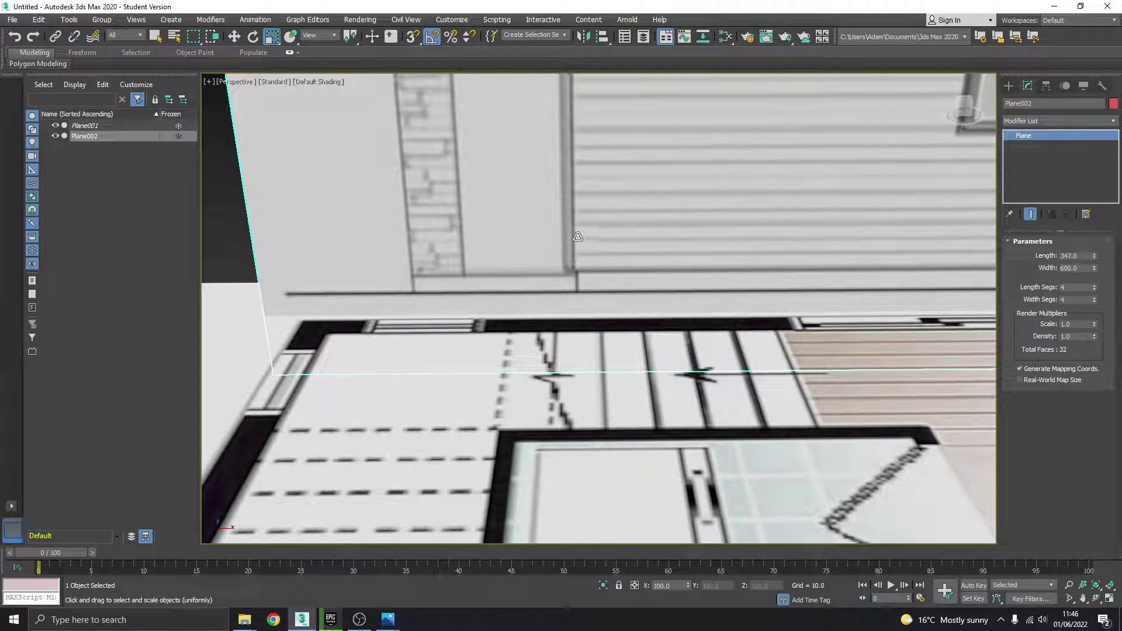
{"action": "middle_click_drag", "start_coordinate": [802, 242], "coordinate": [275, 270]}
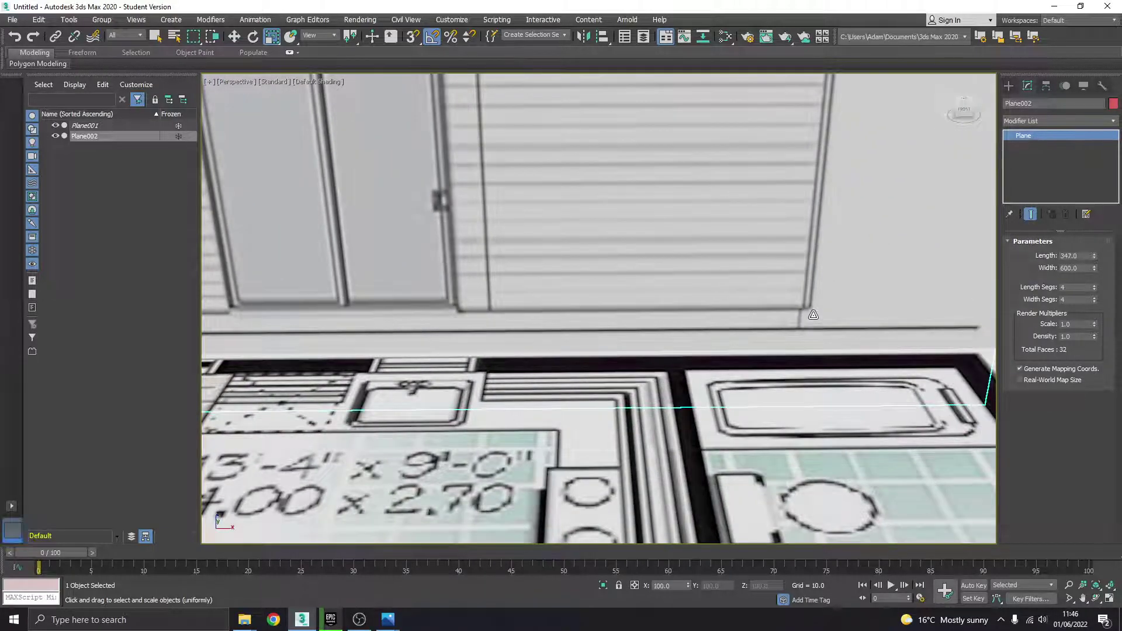
{"action": "scroll", "coordinate": [813, 312], "scroll_direction": "down", "scroll_amount": 3}
{"action": "middle_click_drag", "start_coordinate": [814, 193], "coordinate": [798, 374]}
{"action": "mouse_move", "coordinate": [645, 360]}
{"action": "middle_mouse_down"}
{"action": "mouse_move", "coordinate": [668, 352]}
{"action": "mouse_move", "coordinate": [510, 308]}
{"action": "middle_mouse_up"}
{"action": "middle_click_drag", "start_coordinate": [692, 344], "coordinate": [632, 314]}
{"action": "scroll", "coordinate": [288, 398], "scroll_direction": "up", "scroll_amount": 4}
{"action": "middle_click_drag", "start_coordinate": [288, 403], "coordinate": [439, 394]}
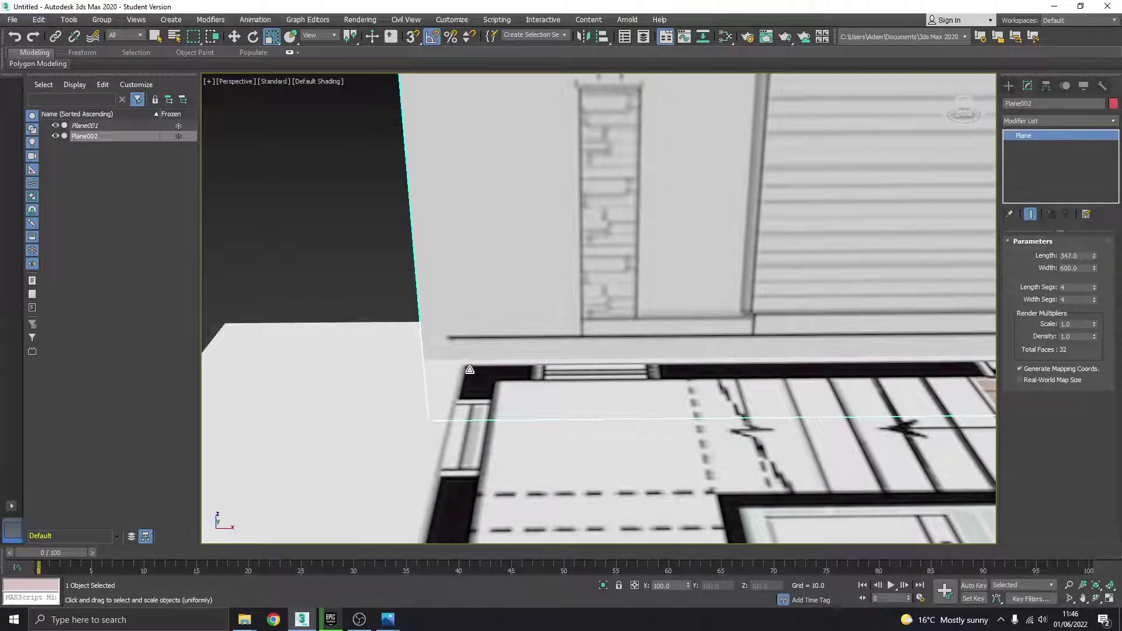
{"action": "middle_click_drag", "start_coordinate": [673, 382], "coordinate": [641, 361], "text": "alt"}
{"action": "scroll", "coordinate": [649, 368], "scroll_direction": "down", "scroll_amount": 4}
{"action": "middle_click_drag", "start_coordinate": [490, 332], "coordinate": [760, 332]}
{"action": "middle_click_drag", "start_coordinate": [571, 190], "coordinate": [592, 172], "text": "alt"}
- Scale up the rear elevation plane uniformly and move it to about X -24, Y 247, Z 124, matching the plan's rear wall
{"action": "key", "text": "w"}
{"action": "left_click_drag", "start_coordinate": [591, 164], "coordinate": [609, 195]}
{"action": "key", "text": "r"}
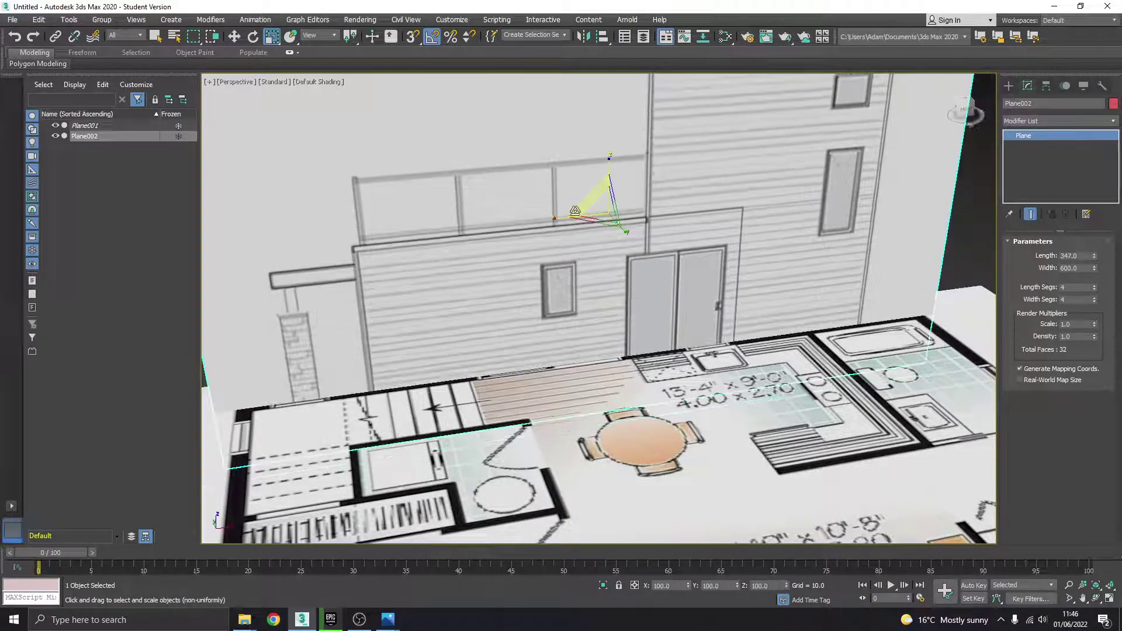
{"action": "scroll", "coordinate": [564, 217], "scroll_direction": "down", "scroll_amount": 2}
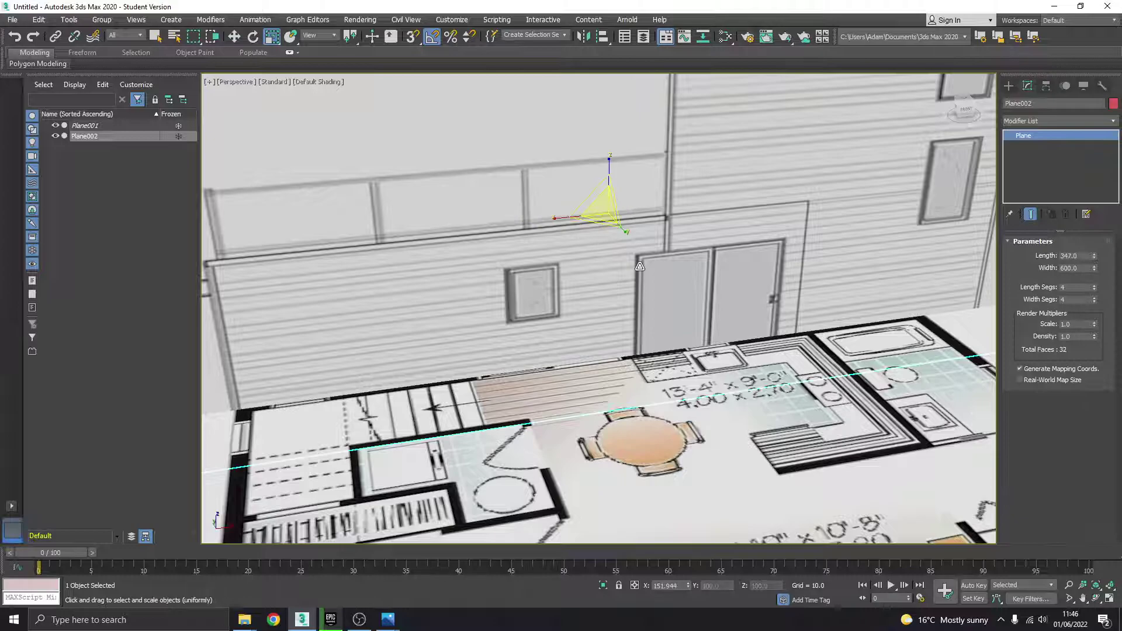
{"action": "scroll", "coordinate": [637, 264], "scroll_direction": "down", "scroll_amount": 5}
{"action": "scroll", "coordinate": [637, 263], "scroll_direction": "up", "scroll_amount": 6}
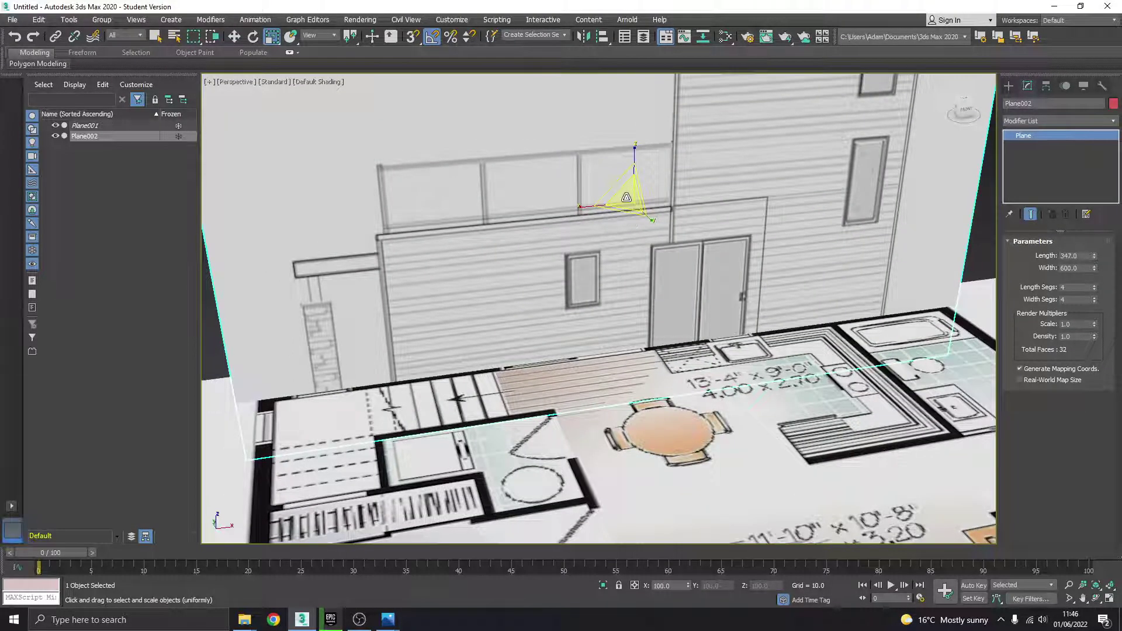
{"action": "left_click_drag", "start_coordinate": [626, 198], "coordinate": [617, 175]}
{"action": "key", "text": "w"}
{"action": "left_click_drag", "start_coordinate": [674, 196], "coordinate": [642, 194]}
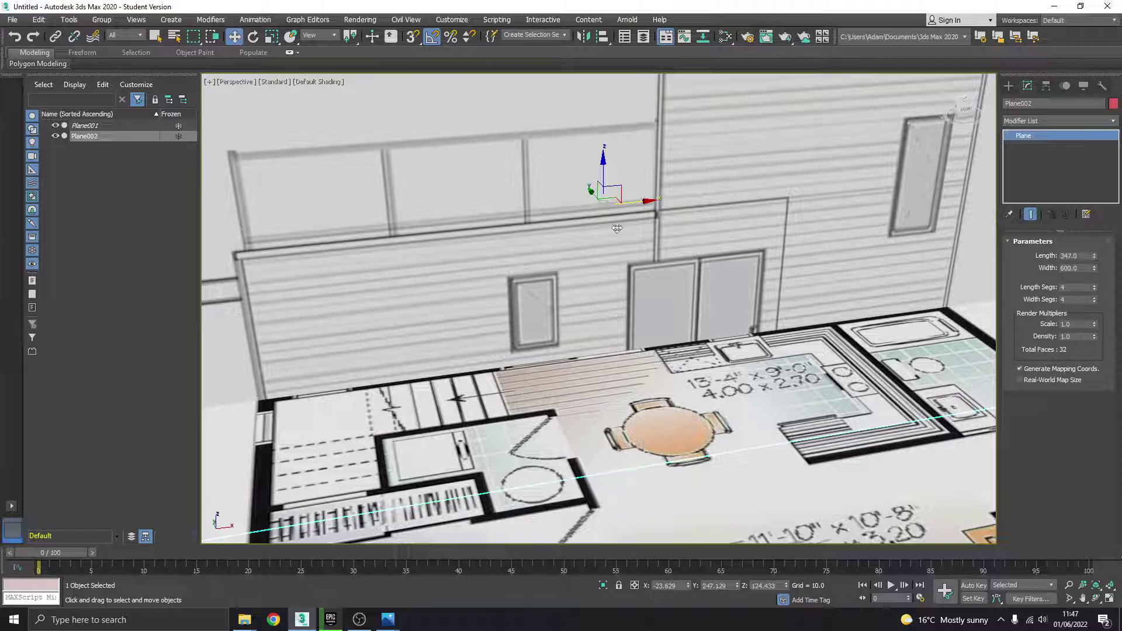
- Examine both wall ends of the rear elevation against the outer corners of the floor plan's rear wall
{"action": "scroll", "coordinate": [291, 371], "scroll_direction": "up", "scroll_amount": 8}
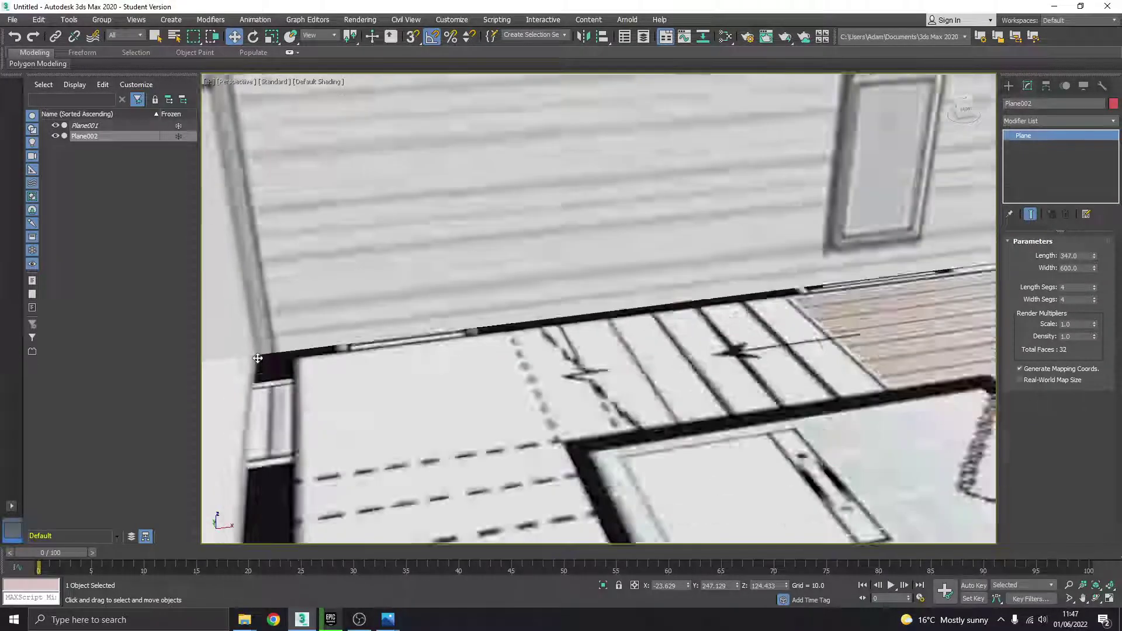
{"action": "middle_click_drag", "start_coordinate": [818, 315], "coordinate": [397, 365]}
{"action": "middle_click_drag", "start_coordinate": [730, 298], "coordinate": [473, 307]}
{"action": "scroll", "coordinate": [742, 396], "scroll_direction": "up", "scroll_amount": 4}
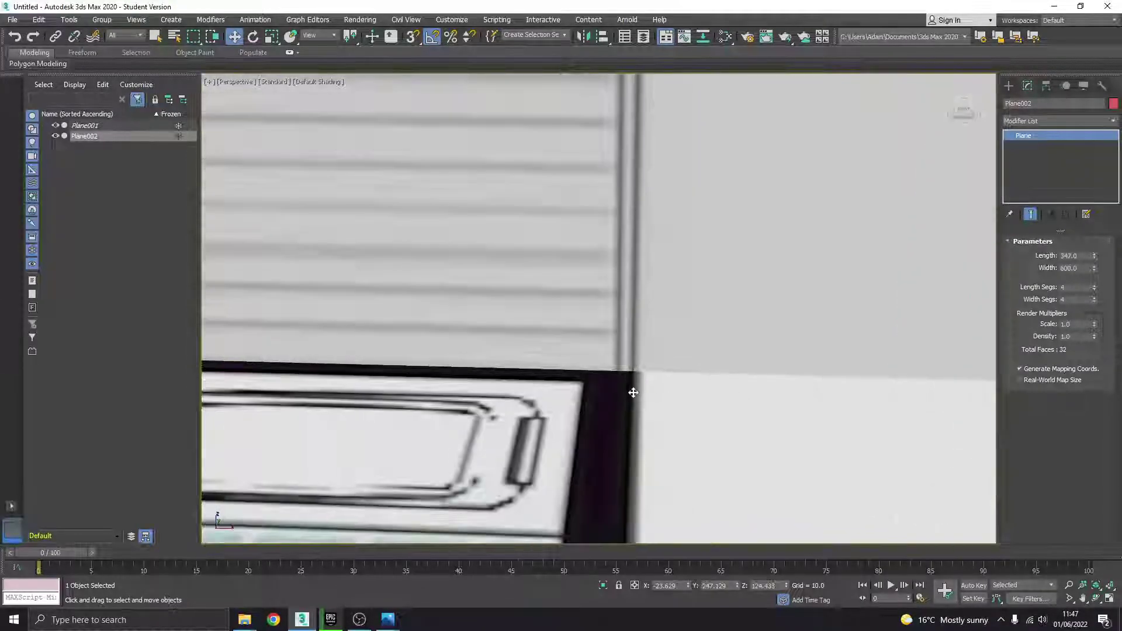
{"action": "scroll", "coordinate": [621, 380], "scroll_direction": "up", "scroll_amount": 2}
{"action": "scroll", "coordinate": [639, 369], "scroll_direction": "down", "scroll_amount": 3}
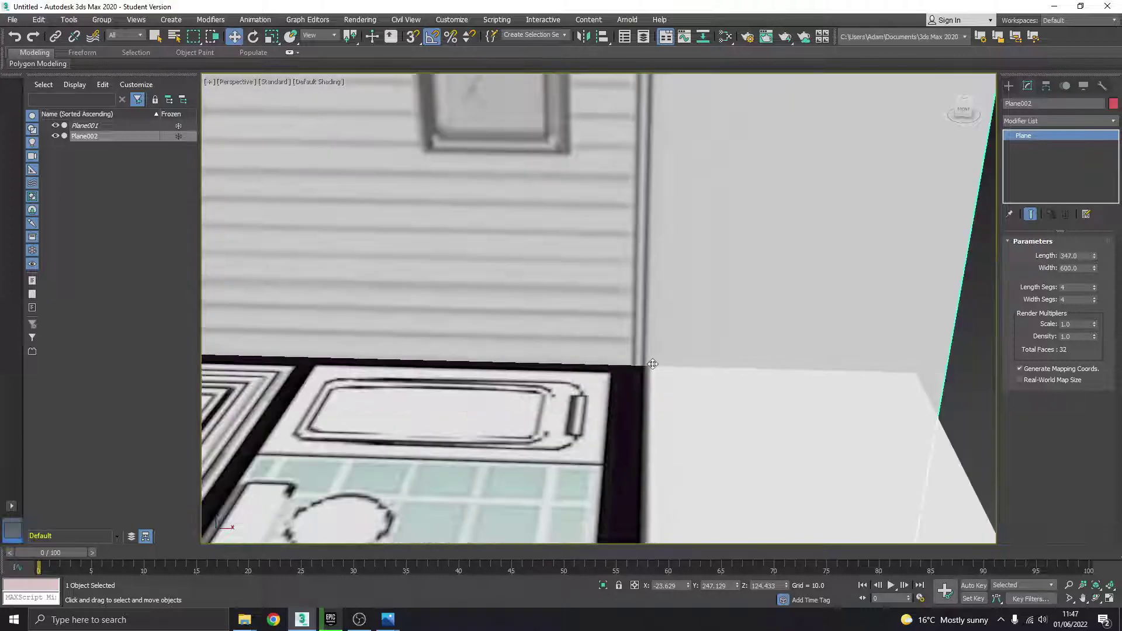
{"action": "scroll", "coordinate": [637, 361], "scroll_direction": "down", "scroll_amount": 3}
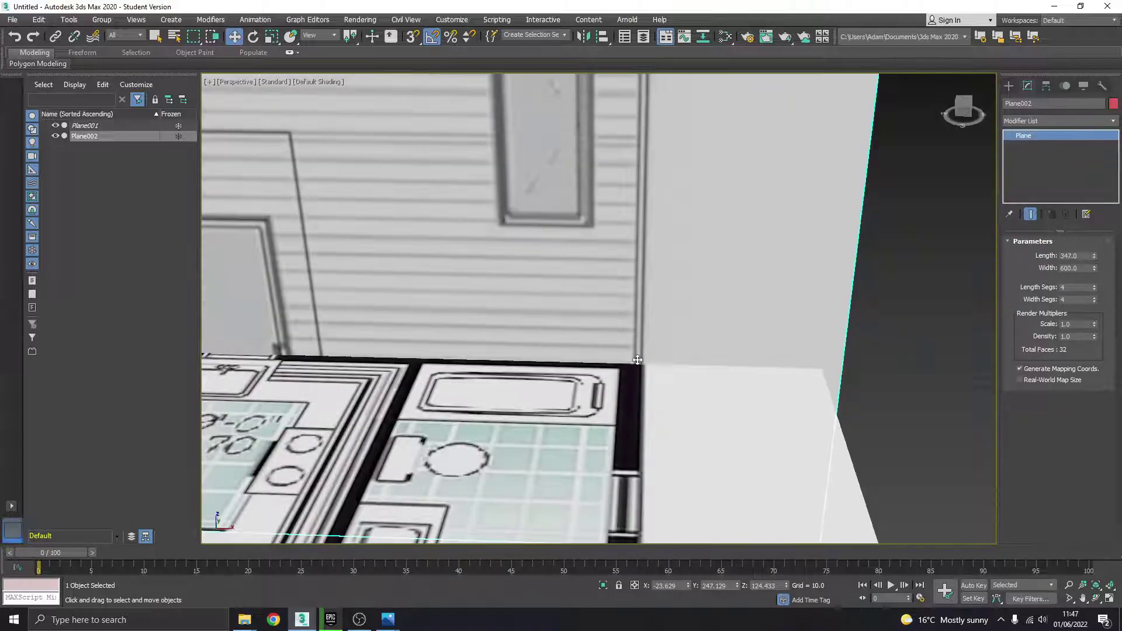
{"action": "scroll", "coordinate": [647, 378], "scroll_direction": "up", "scroll_amount": 8}
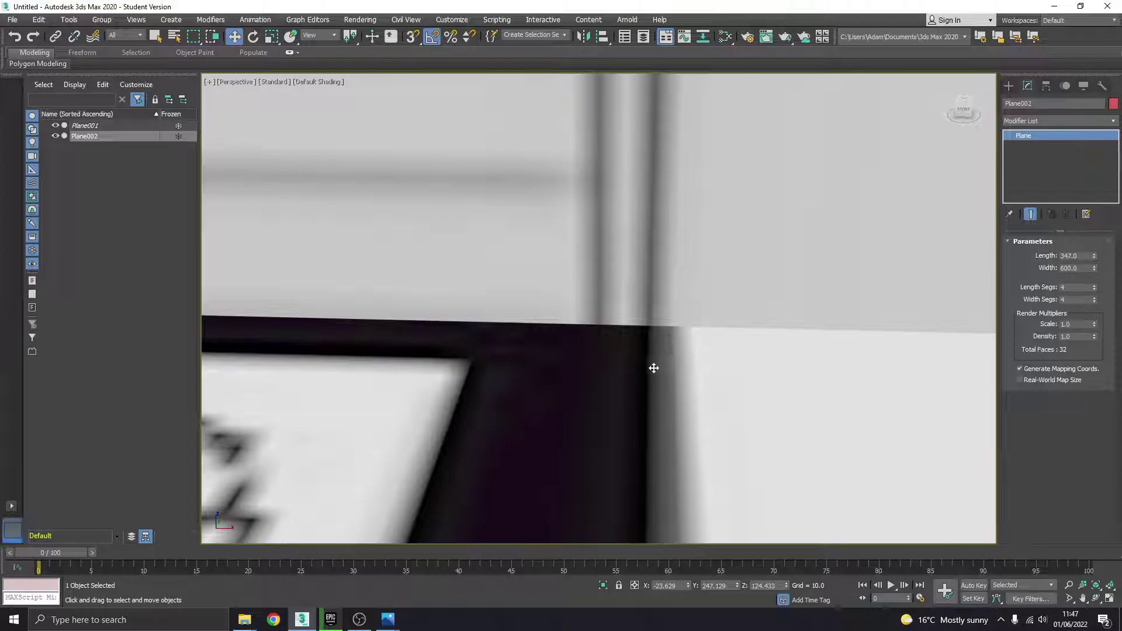
{"action": "scroll", "coordinate": [660, 333], "scroll_direction": "down", "scroll_amount": 10}
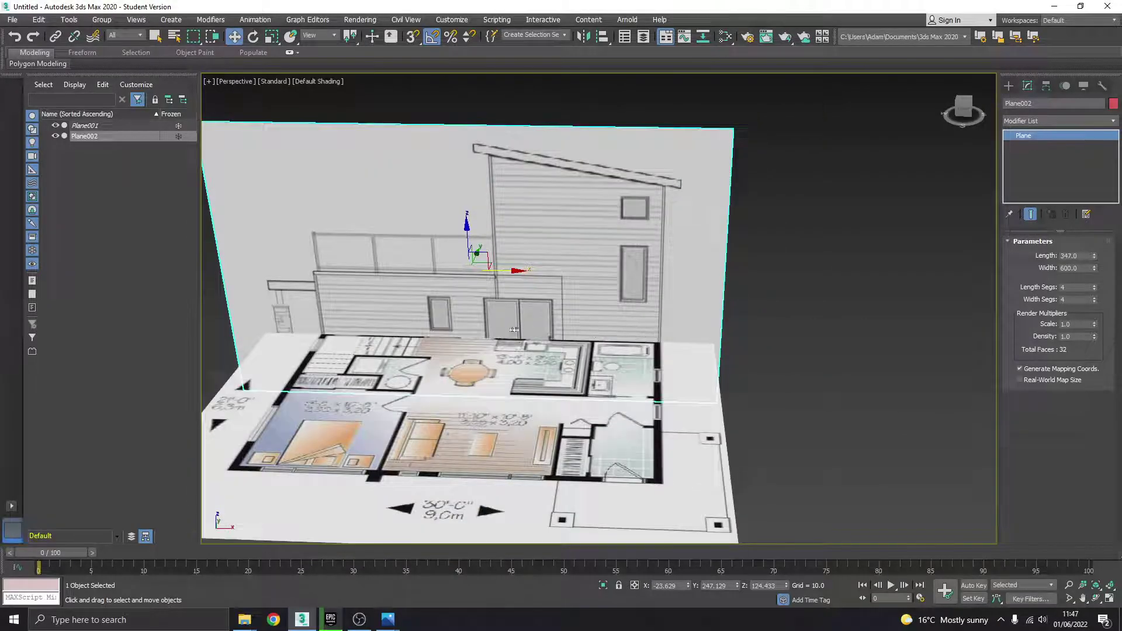
{"action": "middle_click_drag", "start_coordinate": [513, 331], "coordinate": [577, 313], "text": "alt"}
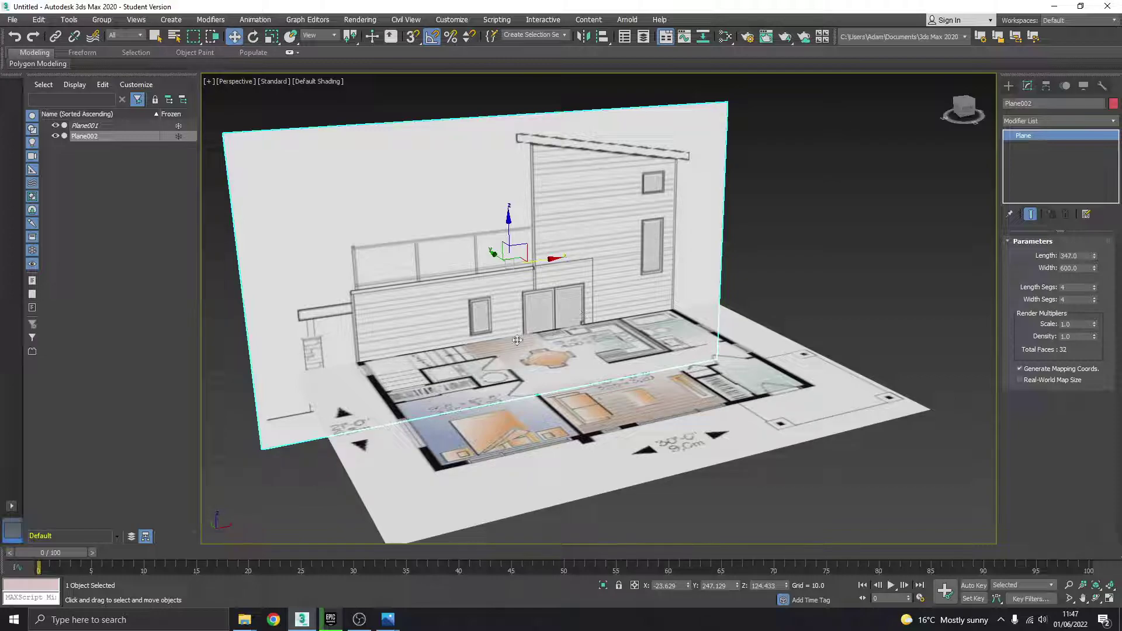
{"action": "scroll", "coordinate": [345, 365], "scroll_direction": "up", "scroll_amount": 10}
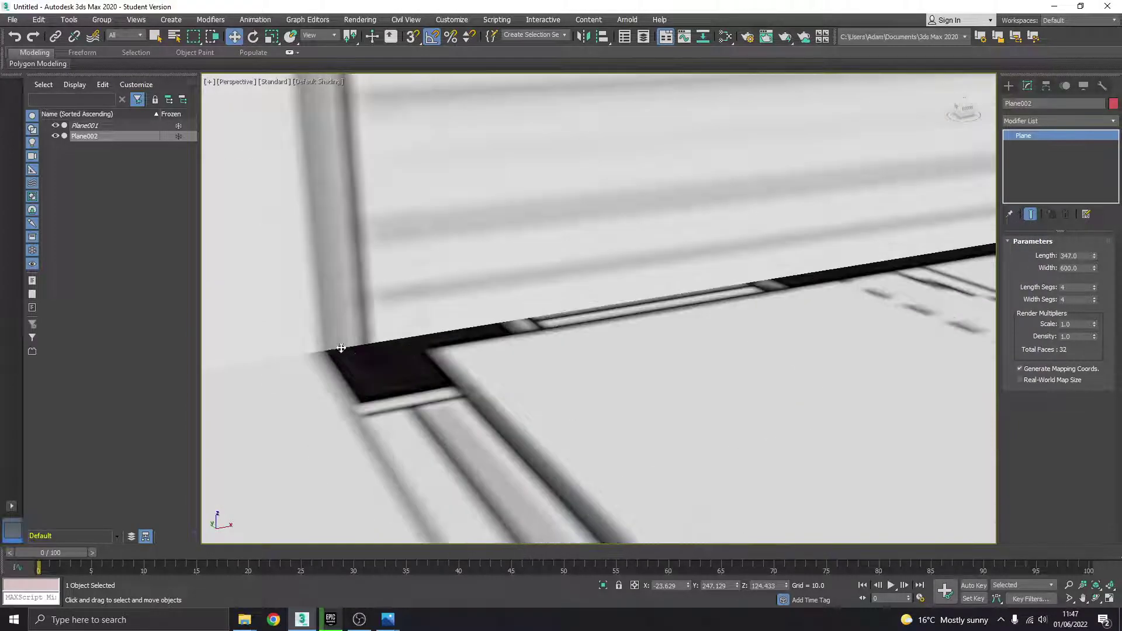
{"action": "scroll", "coordinate": [354, 346], "scroll_direction": "down", "scroll_amount": 10}
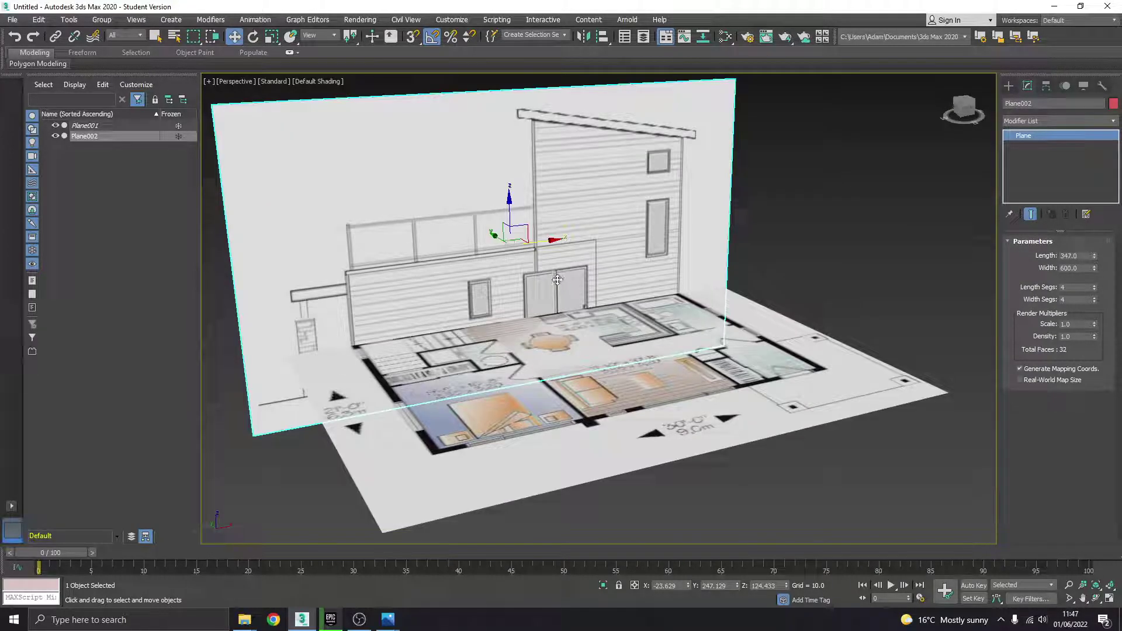
- Shift the rear elevation plane to about 243 in Y and raise it to about 193 in Z, bringing its ground line to plan level
{"action": "middle_click_drag", "start_coordinate": [560, 280], "coordinate": [566, 288], "text": "alt"}
{"action": "left_click_drag", "start_coordinate": [532, 249], "coordinate": [491, 242]}
{"action": "middle_click_drag", "start_coordinate": [570, 217], "coordinate": [531, 214], "text": "alt"}
{"action": "left_click_drag", "start_coordinate": [520, 201], "coordinate": [518, 183]}
{"action": "middle_click_drag", "start_coordinate": [533, 228], "coordinate": [537, 252], "text": "alt"}
{"action": "scroll", "coordinate": [536, 253], "scroll_direction": "up", "scroll_amount": 5}
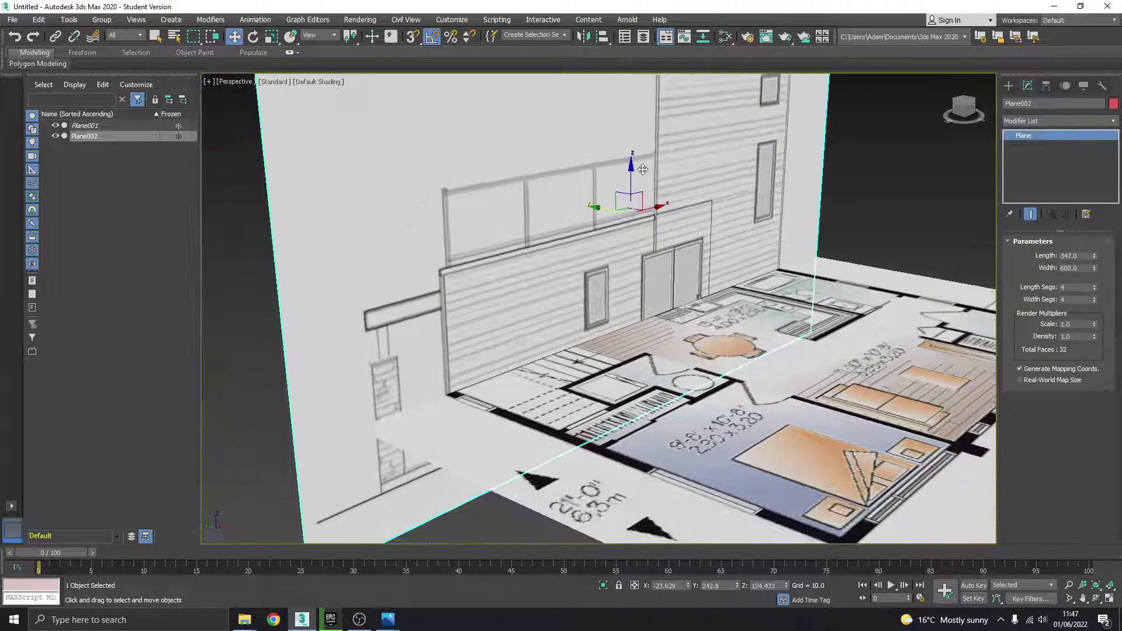
{"action": "left_click_drag", "start_coordinate": [632, 174], "coordinate": [638, 83]}
{"action": "scroll", "coordinate": [627, 212], "scroll_direction": "up", "scroll_amount": 3}
{"action": "scroll", "coordinate": [630, 329], "scroll_direction": "down", "scroll_amount": 3}
{"action": "mouse_move", "coordinate": [632, 327]}
{"action": "middle_mouse_down", "text": "alt"}
{"action": "mouse_move", "coordinate": [551, 316]}
{"action": "mouse_move", "coordinate": [616, 324]}
{"action": "middle_mouse_up", "text": "alt"}
{"action": "scroll", "coordinate": [615, 330], "scroll_direction": "down", "scroll_amount": 4}
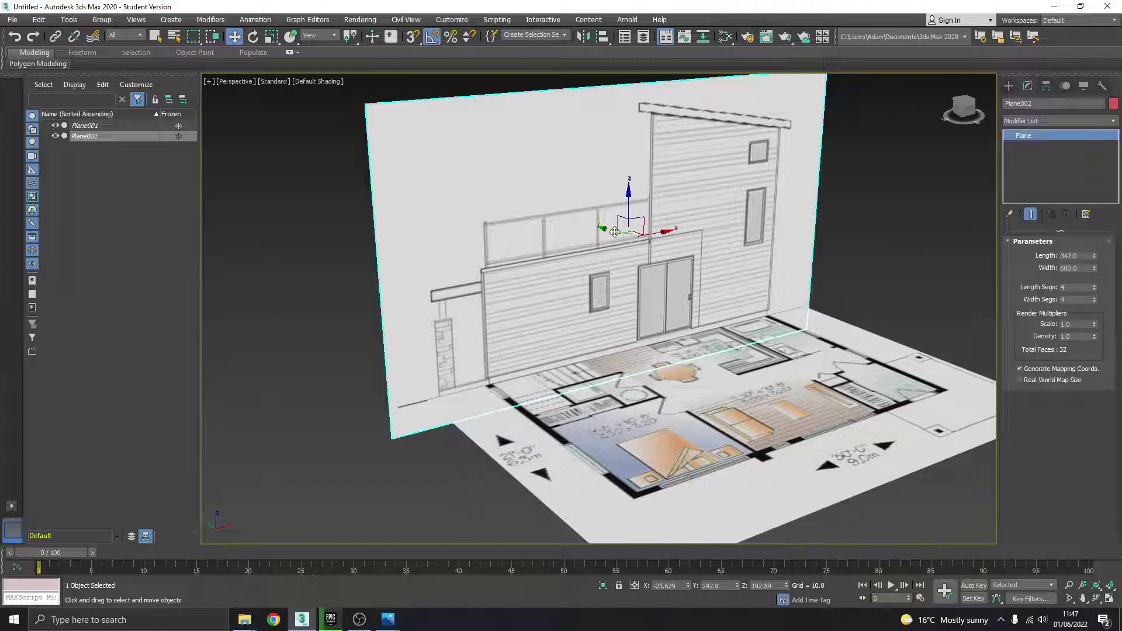
- Move the rear elevation plane back along Y to about 706, well clear of the floor plan
{"action": "middle_click_drag", "start_coordinate": [659, 262], "coordinate": [594, 228], "text": "alt"}
{"action": "left_click_drag", "start_coordinate": [597, 226], "coordinate": [496, 212]}
{"action": "middle_click_drag", "start_coordinate": [579, 270], "coordinate": [393, 190], "text": "alt"}
{"action": "left_click_drag", "start_coordinate": [480, 197], "coordinate": [396, 195]}
{"action": "middle_click_drag", "start_coordinate": [613, 293], "coordinate": [549, 298], "text": "alt"}
{"action": "left_click", "coordinate": [1107, 598]}
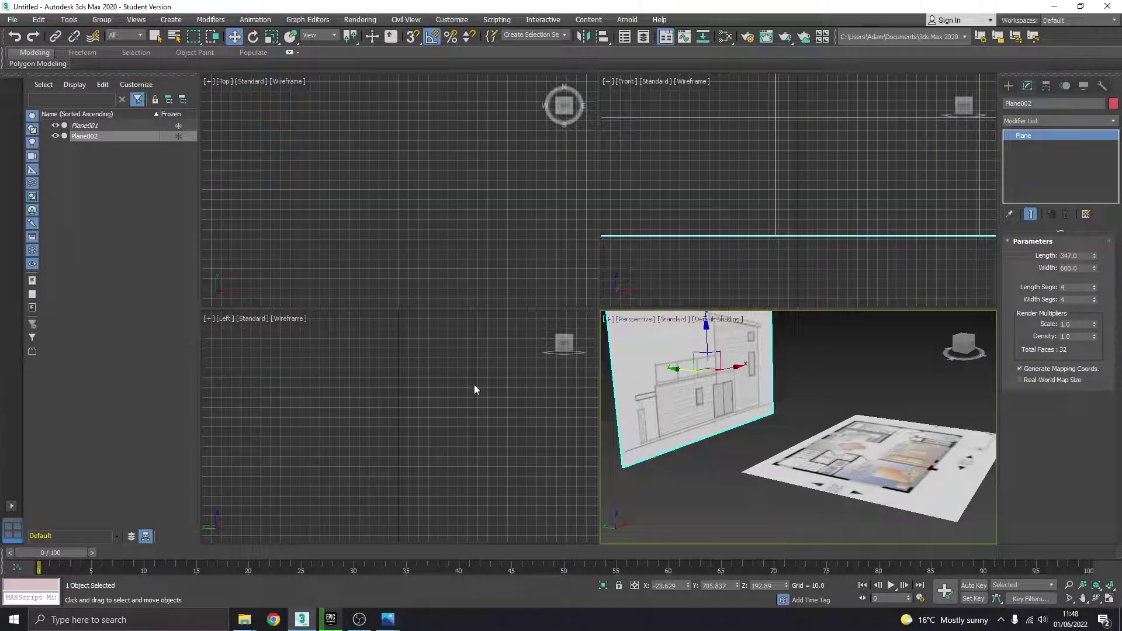
{"action": "middle_click_drag", "start_coordinate": [476, 386], "coordinate": [453, 385]}
{"action": "middle_click_drag", "start_coordinate": [852, 462], "coordinate": [823, 460]}
{"action": "left_click", "coordinate": [1109, 599]}
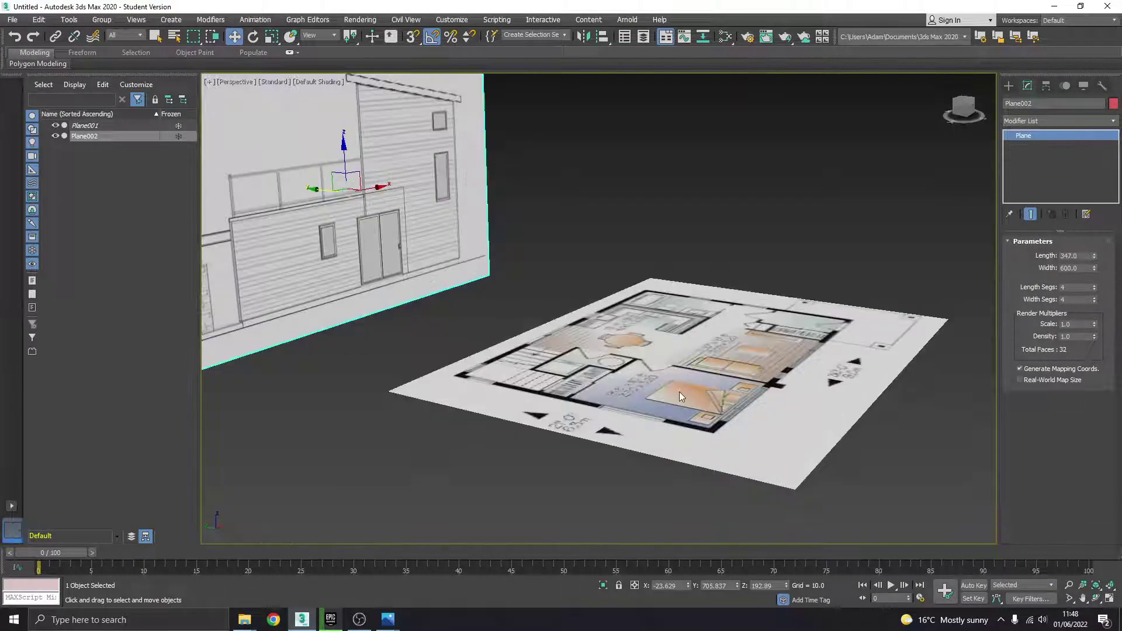
- Move the rear elevation plane along Y to about 413, just behind the floor plan's rear edge
{"action": "middle_click_drag", "start_coordinate": [678, 392], "coordinate": [799, 386], "text": "alt"}
{"action": "scroll", "coordinate": [662, 392], "scroll_direction": "down", "scroll_amount": 3}
{"action": "left_click_drag", "start_coordinate": [447, 220], "coordinate": [522, 247]}
{"action": "middle_click_drag", "start_coordinate": [772, 397], "coordinate": [684, 390], "text": "alt"}
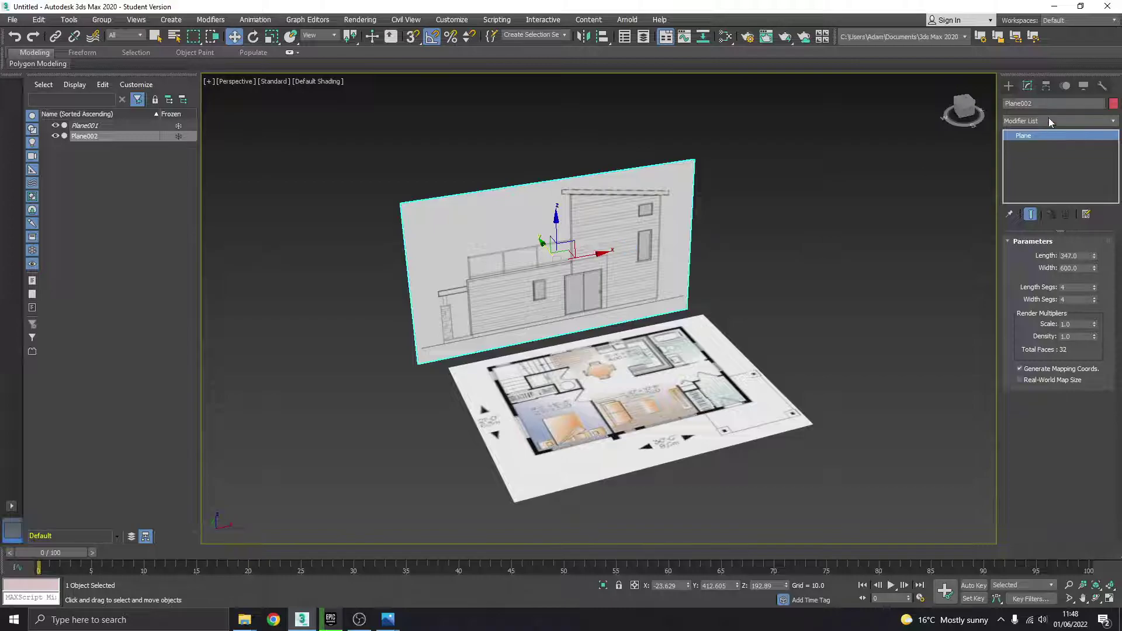
- Turn off Show Frozen in Gray for the rear elevation plane and freeze it
{"action": "left_click", "coordinate": [1083, 87]}
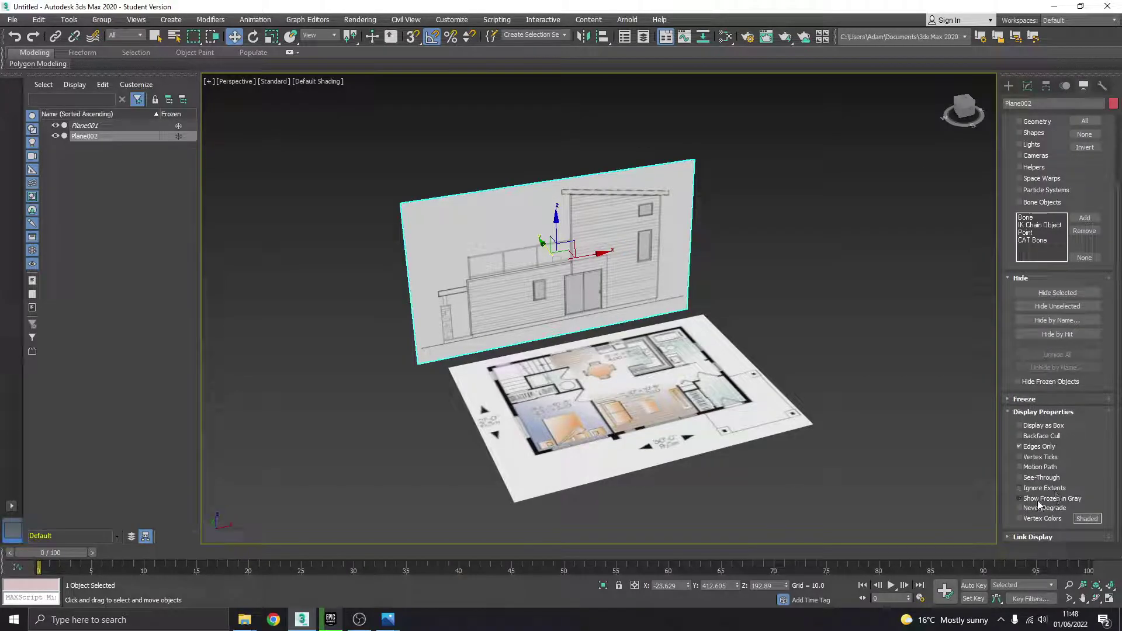
{"action": "left_click", "coordinate": [768, 243]}
{"action": "left_click", "coordinate": [550, 266]}
{"action": "left_click", "coordinate": [176, 136]}
{"action": "left_click", "coordinate": [325, 226]}
{"action": "middle_click_drag", "start_coordinate": [638, 395], "coordinate": [638, 383]}
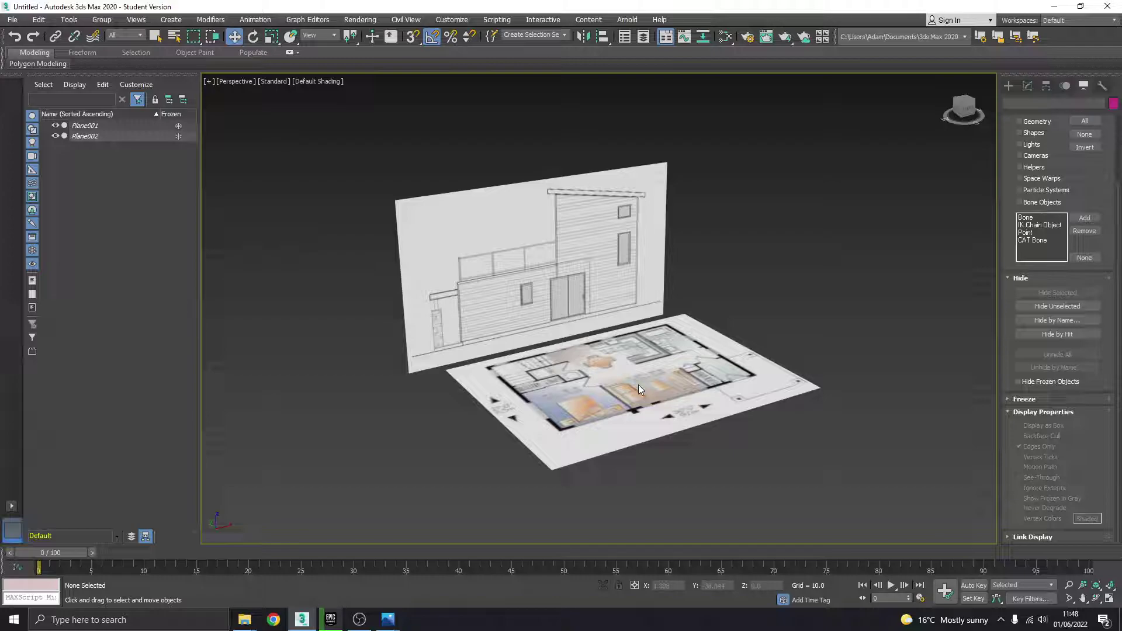